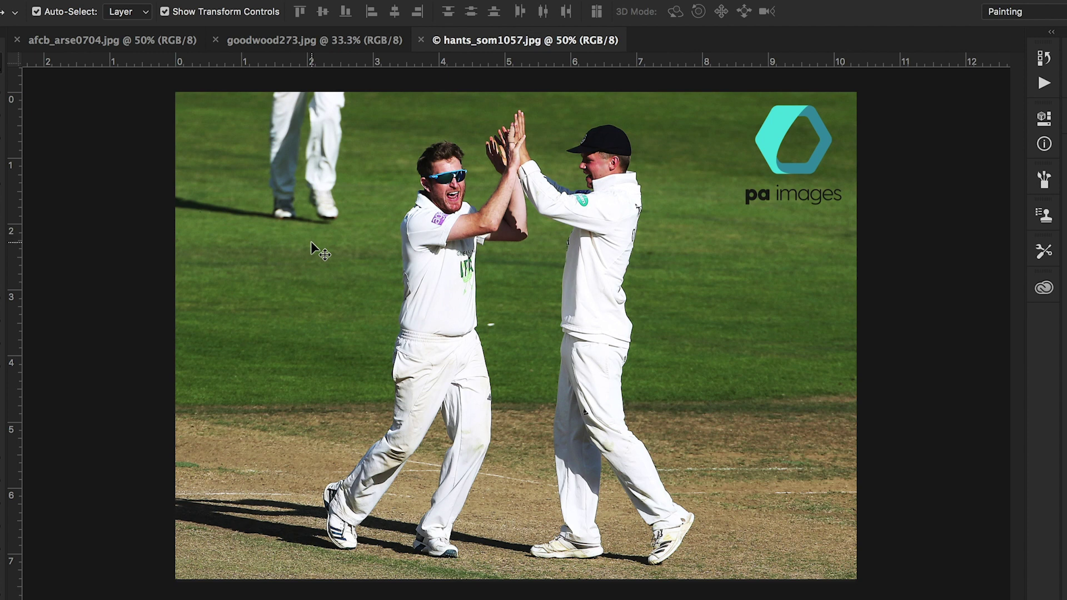
Lasso the cropped legs in the background of the cricket photo, replace them with a Content-Aware fill, and deselect
key(l)
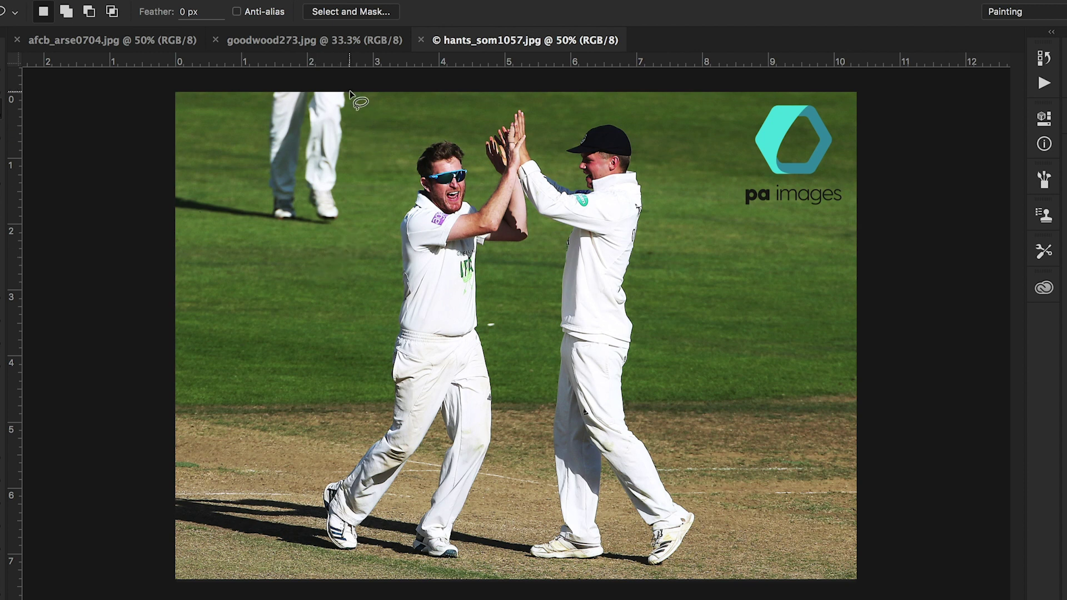
mouse_move(347, 138)
mouse_down()
mouse_move(341, 218)
mouse_move(320, 229)
mouse_move(272, 224)
mouse_move(261, 209)
mouse_move(262, 92)
mouse_move(353, 92)
mouse_up()
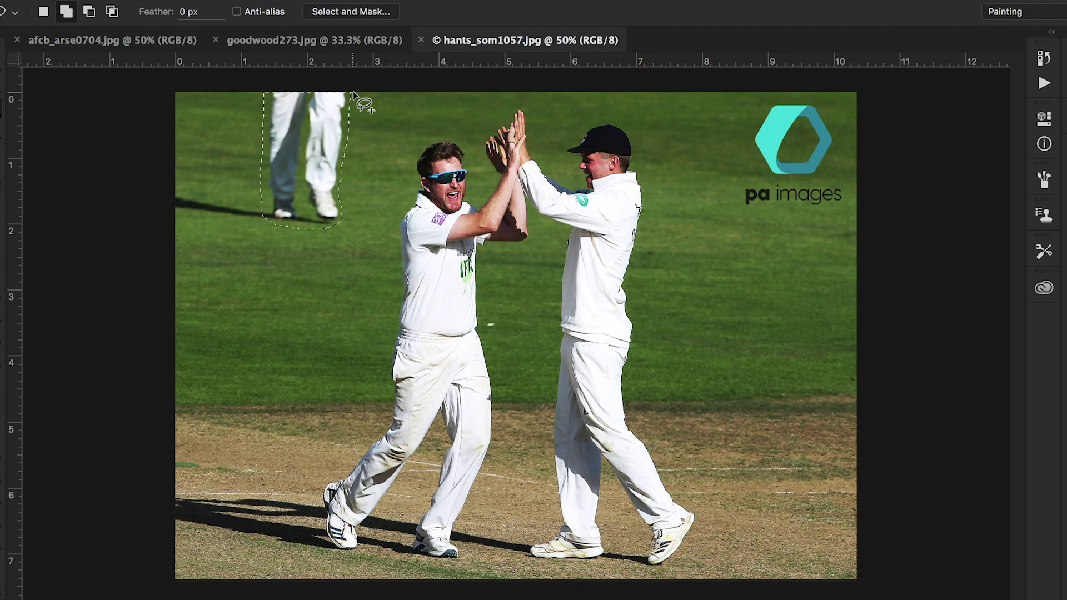
key(shift+BackSpace)
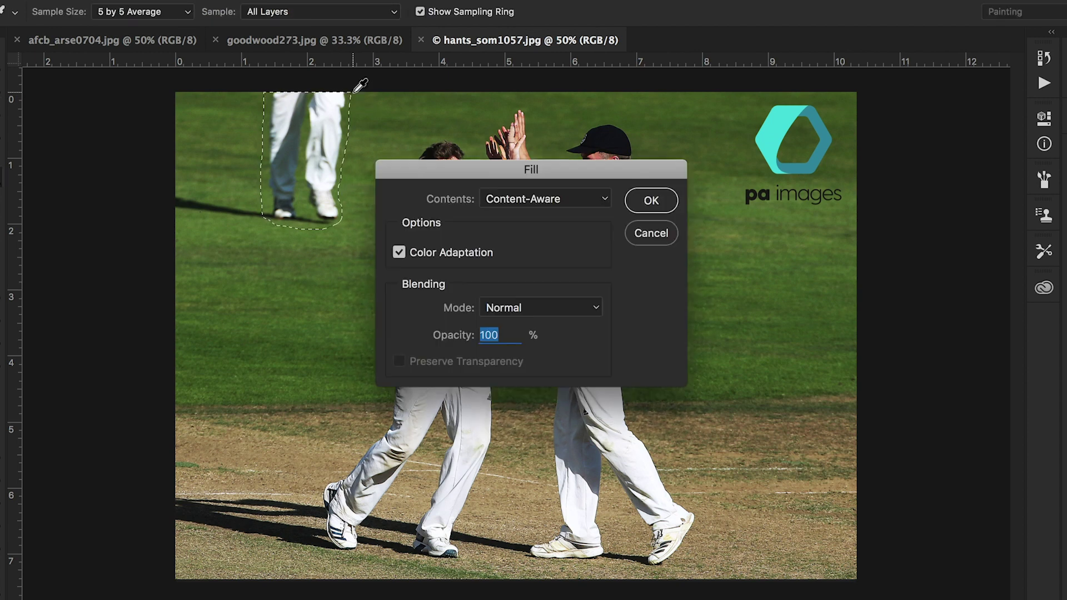
click(656, 238)
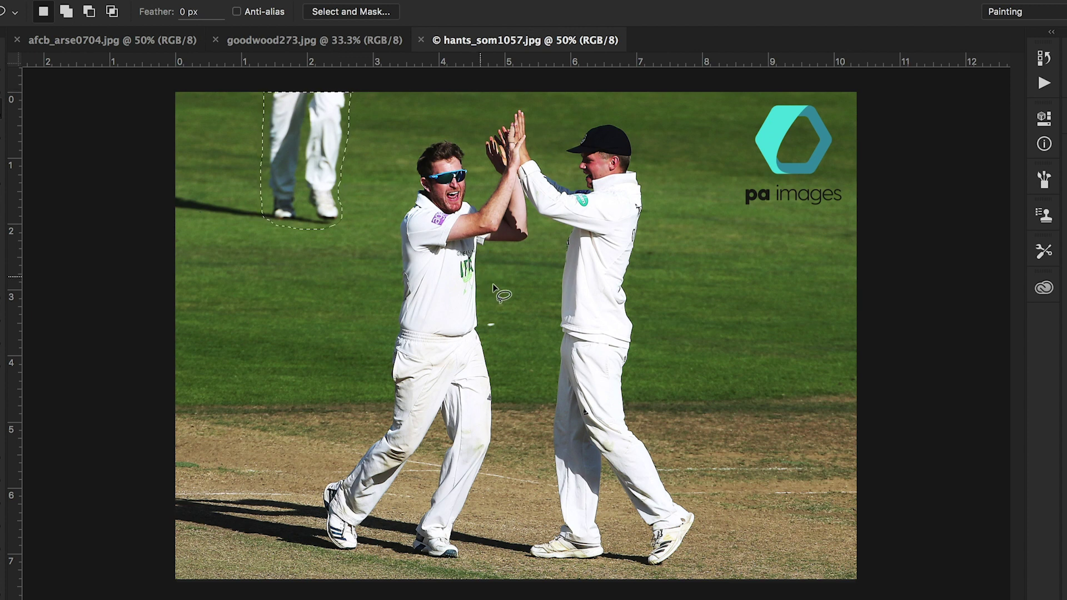
key(shift)
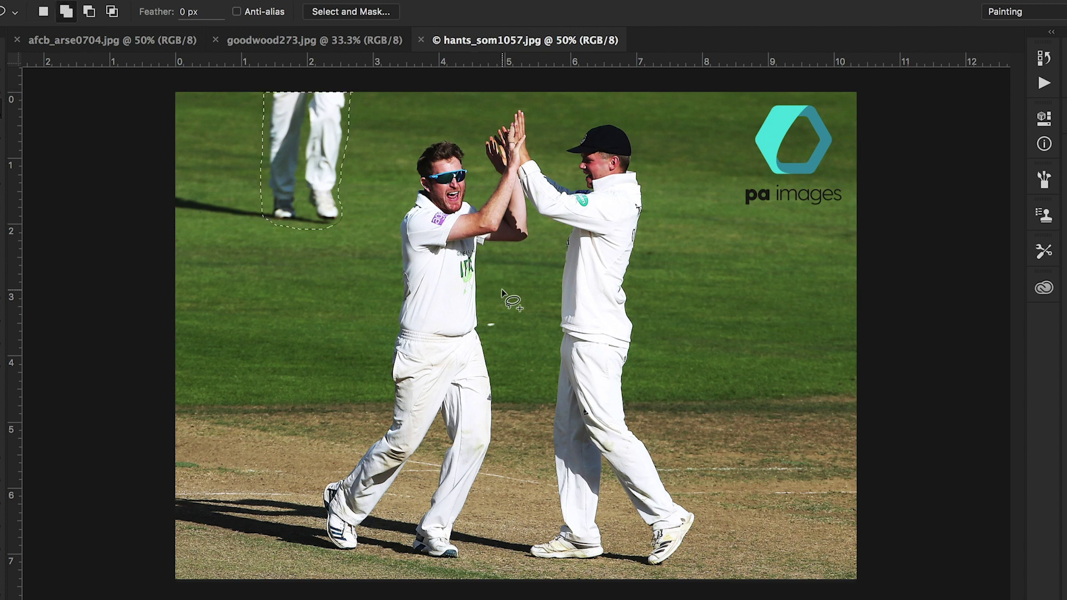
key(shift+BackSpace)
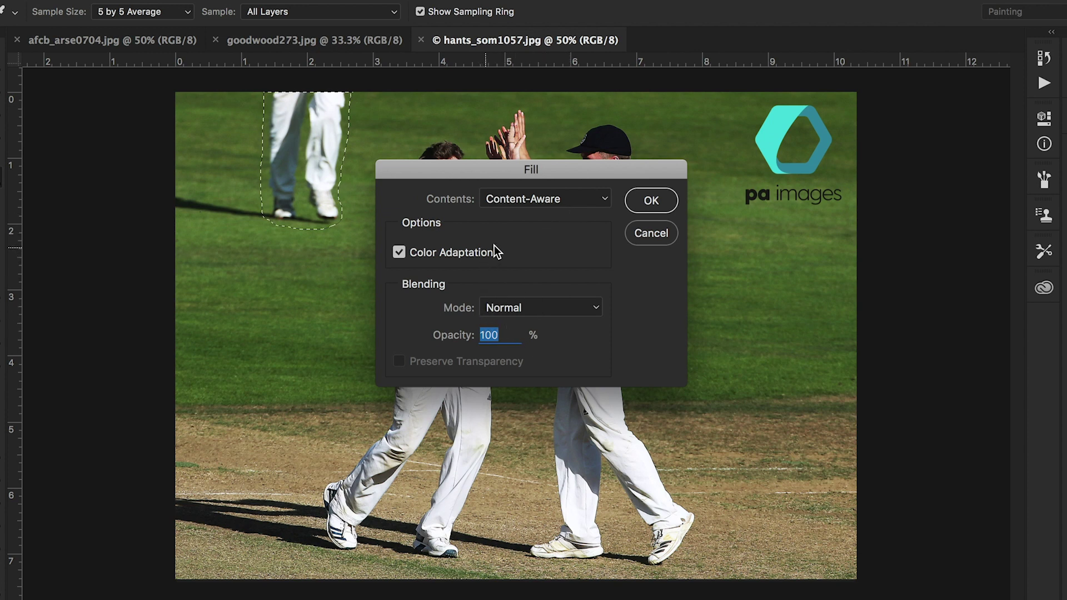
click(647, 204)
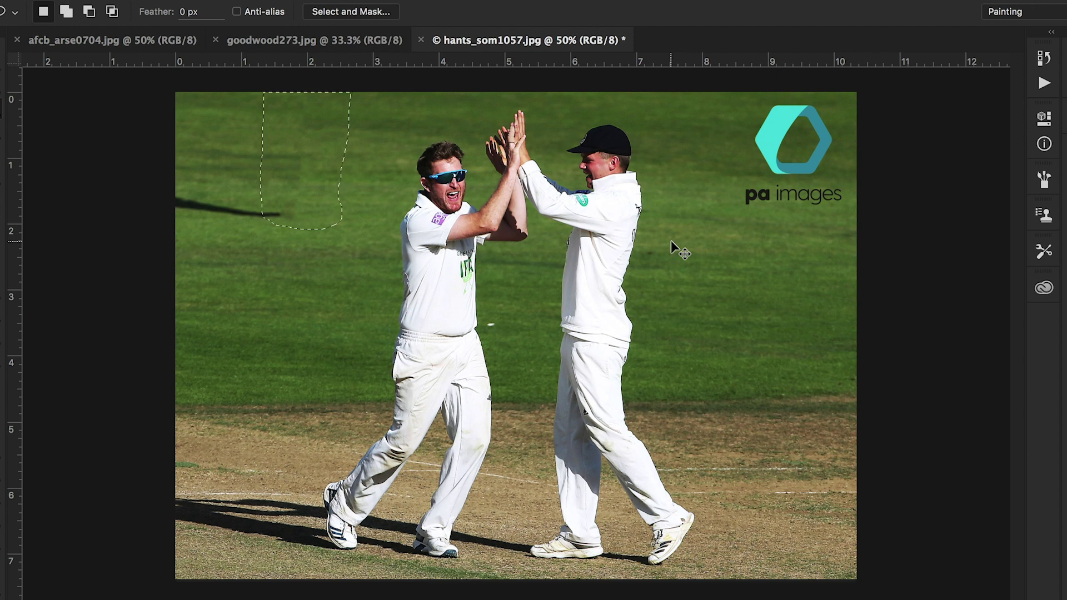
key(super+d)
Set the Clone Stamp brush size to 150 px and check its hardness setting
key(s)
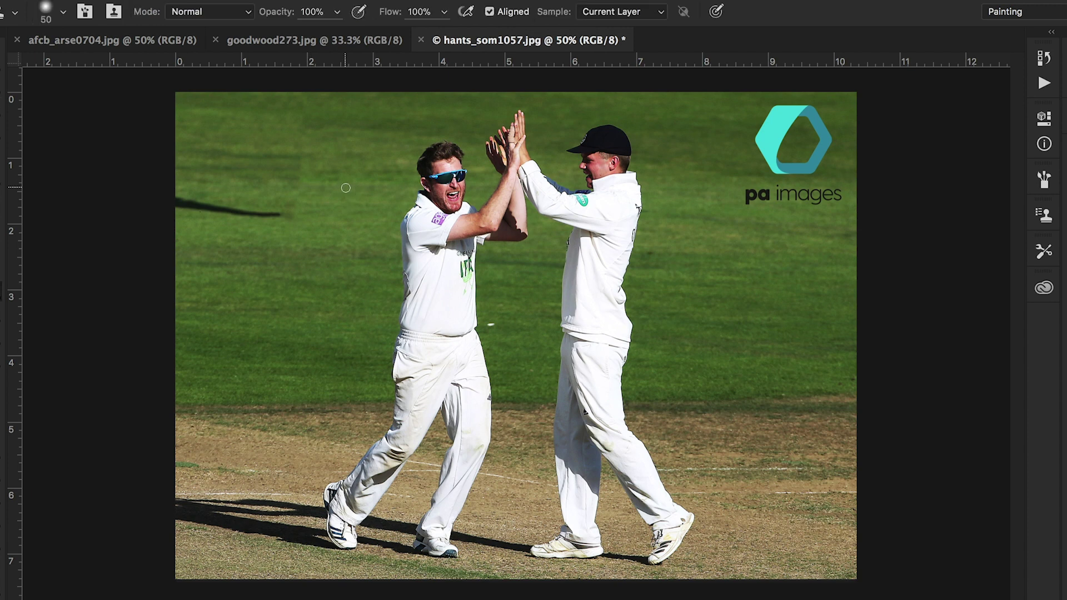
key(bracketright)
key(bracketright)
key(bracketright)
key(bracketright)
key(bracketright)
key(bracketright)
key(bracketright)
click(52, 14)
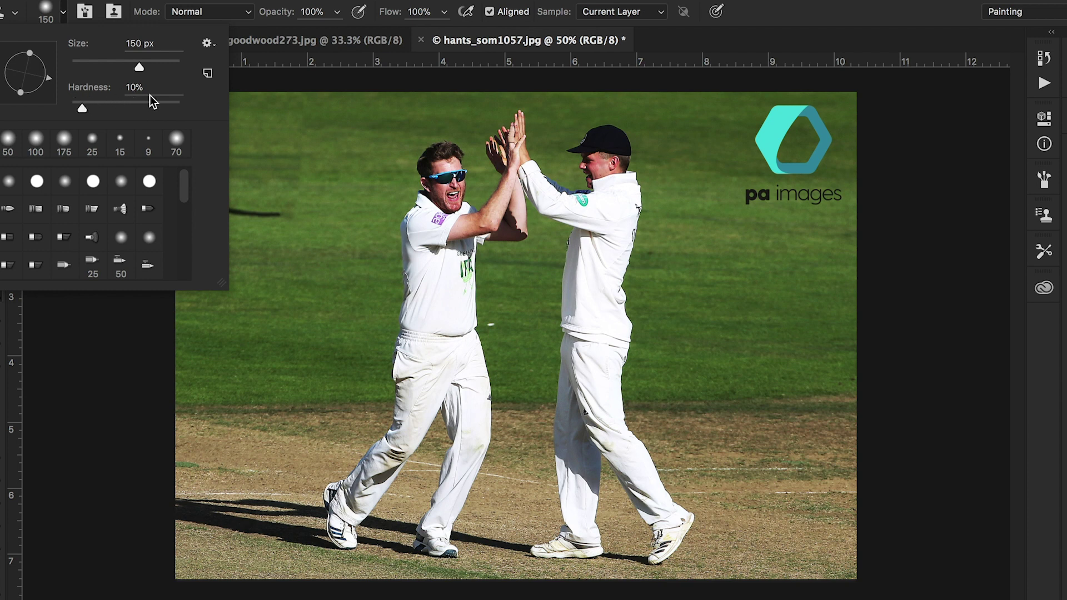
click(318, 165)
click(647, 214)
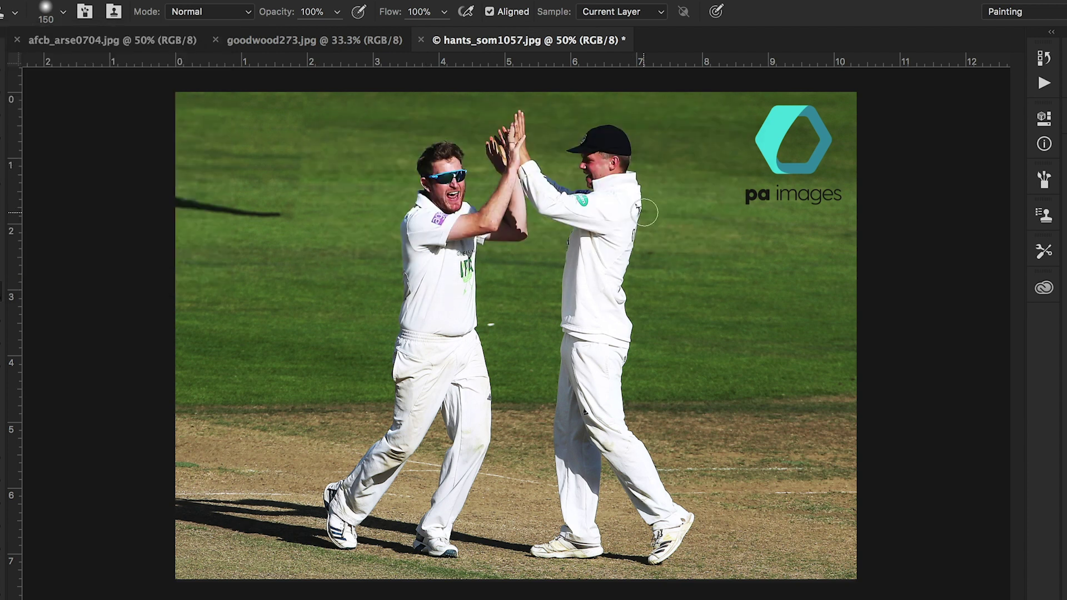
Clone nearby grass over the seam where the background legs were, undoing the unwanted stamp
alt+click(377, 149)
click(333, 156)
key(ctrl+z)
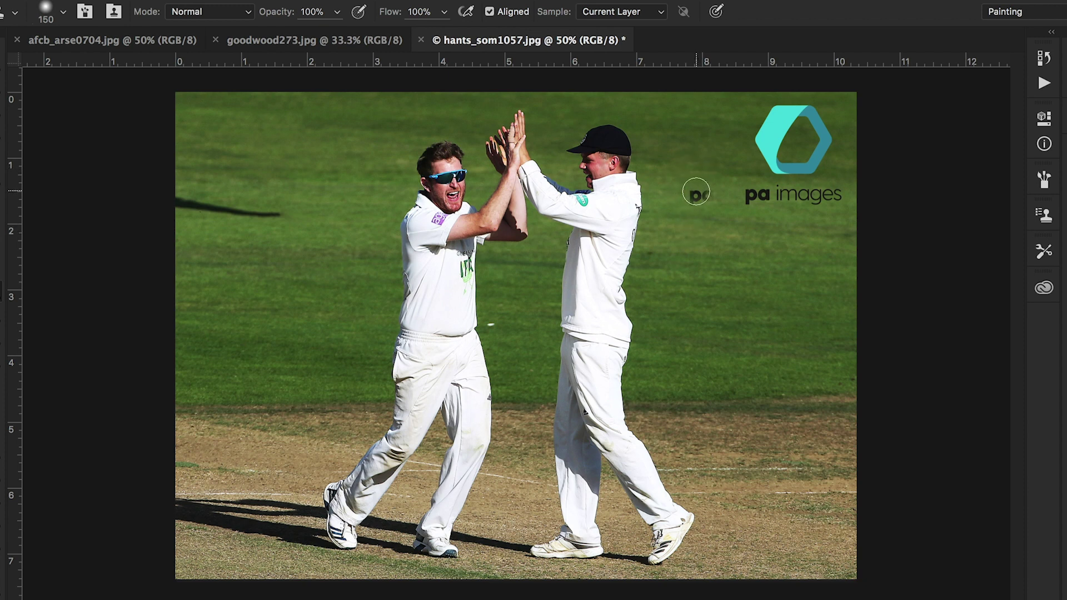
alt+click(695, 192)
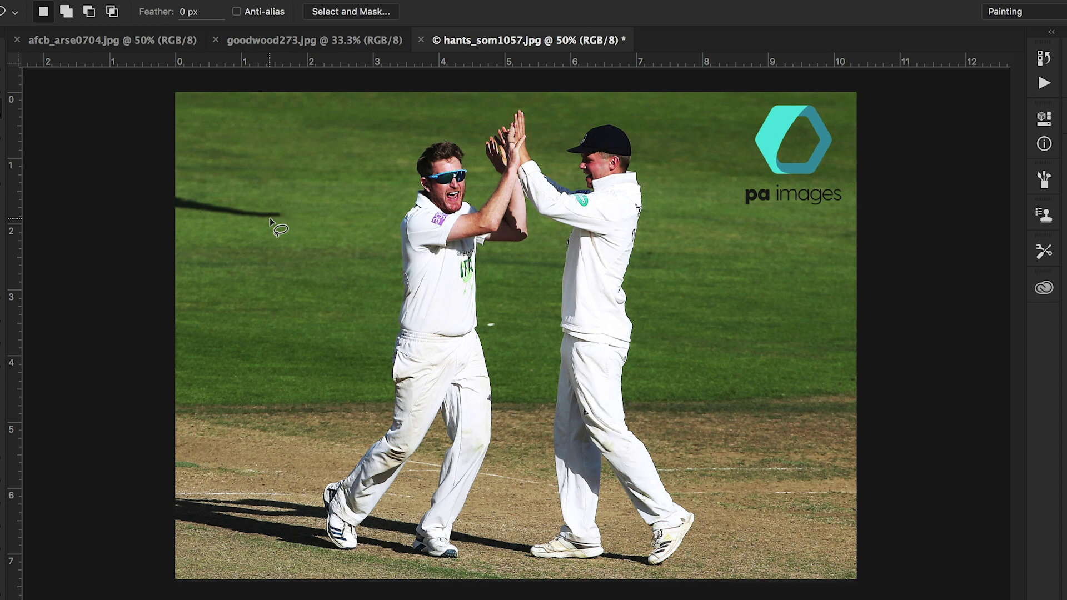
Lasso the leftover shadow on the grass at the photo's left edge, replace it with a Content-Aware fill, and deselect
mouse_move(286, 221)
mouse_down()
mouse_move(166, 213)
mouse_move(166, 187)
mouse_move(214, 198)
mouse_up()
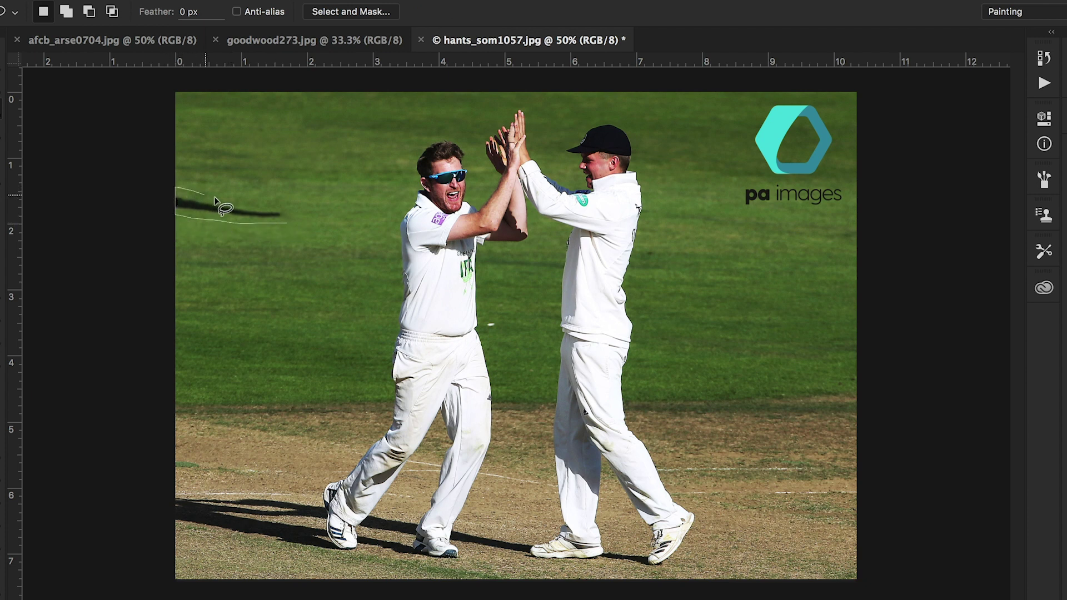
drag(281, 205, 286, 225)
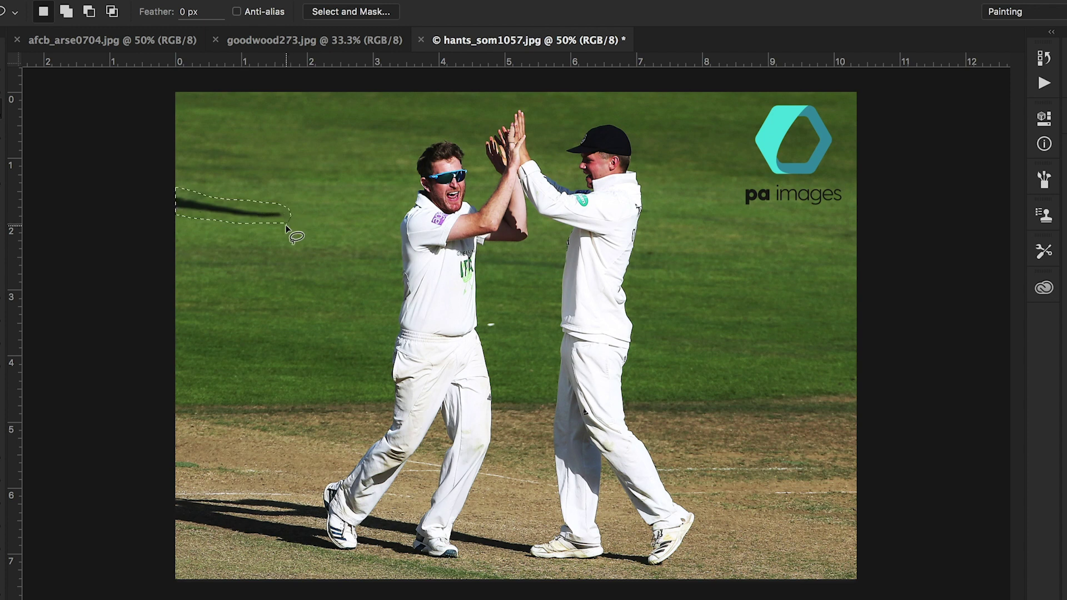
key(shift+BackSpace)
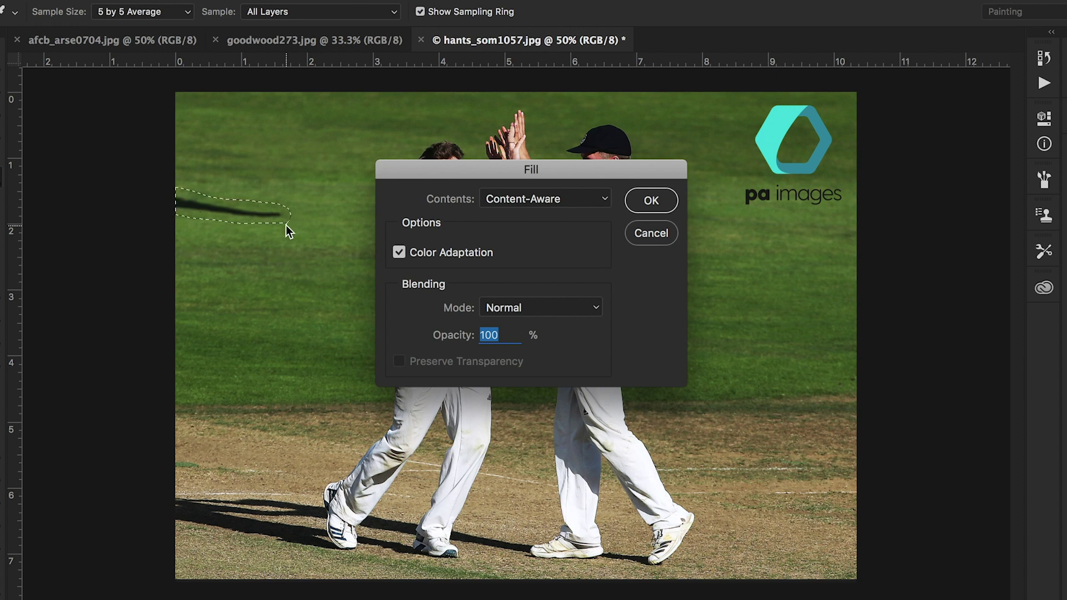
key(Return)
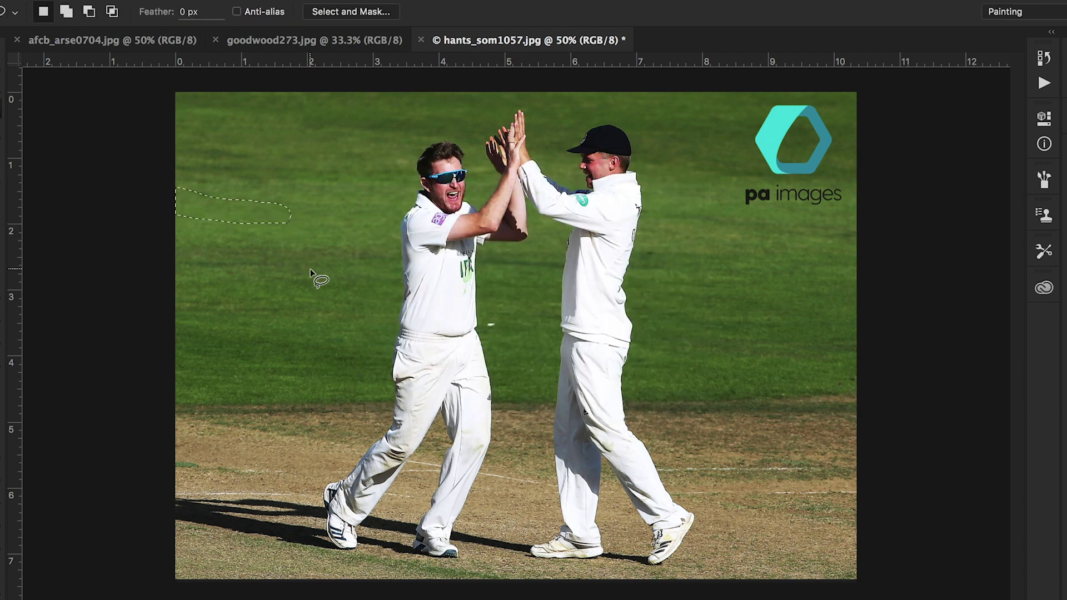
key(ctrl+d)
Touch up the filled shadow area with cloned grass, and close hants_som1057.jpg without saving
key(s)
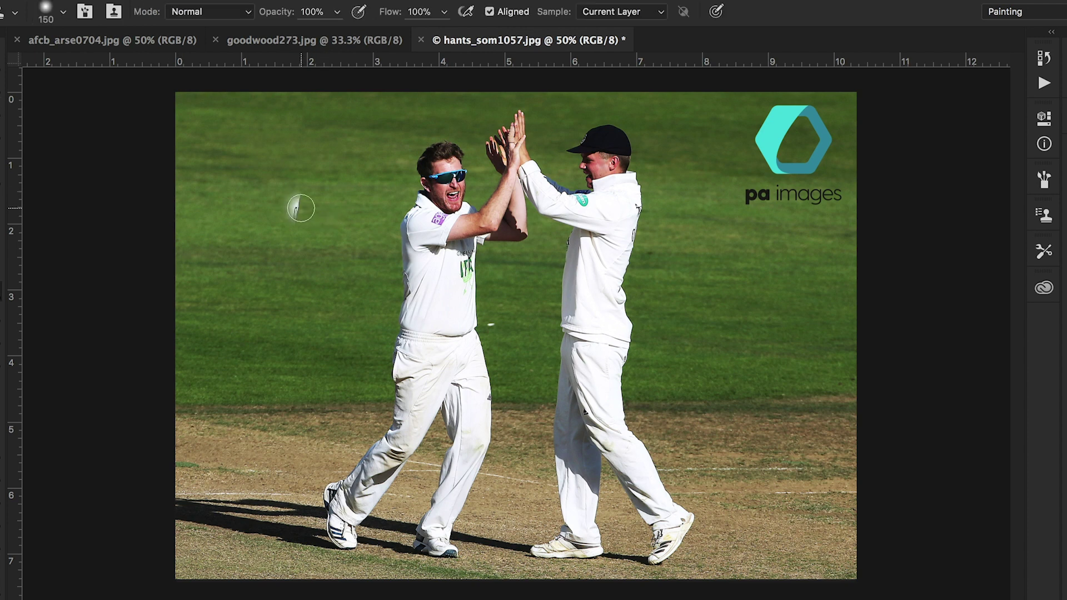
alt+click(244, 224)
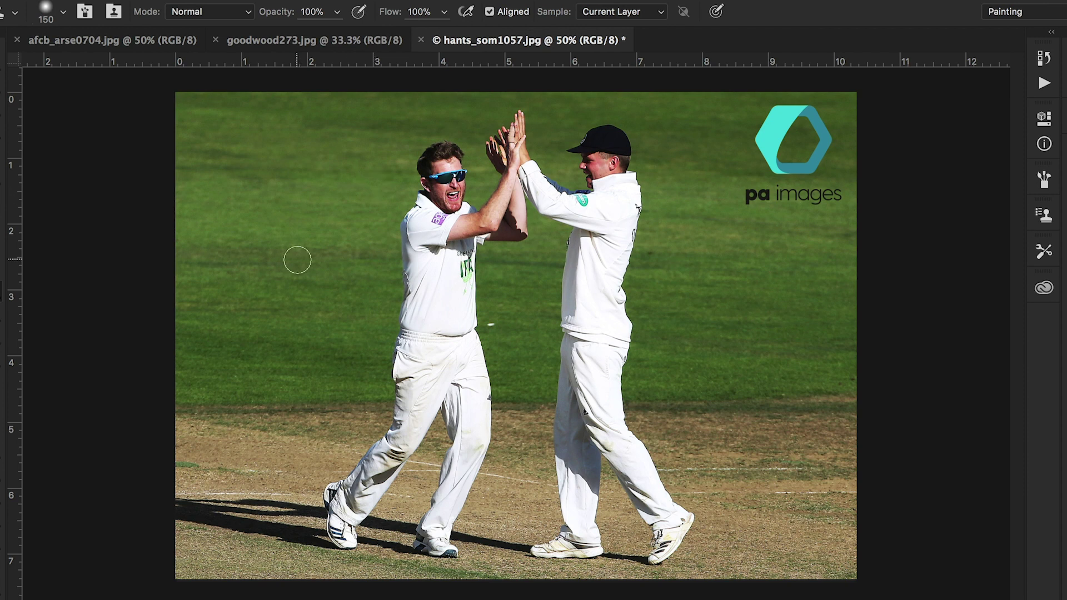
click(419, 40)
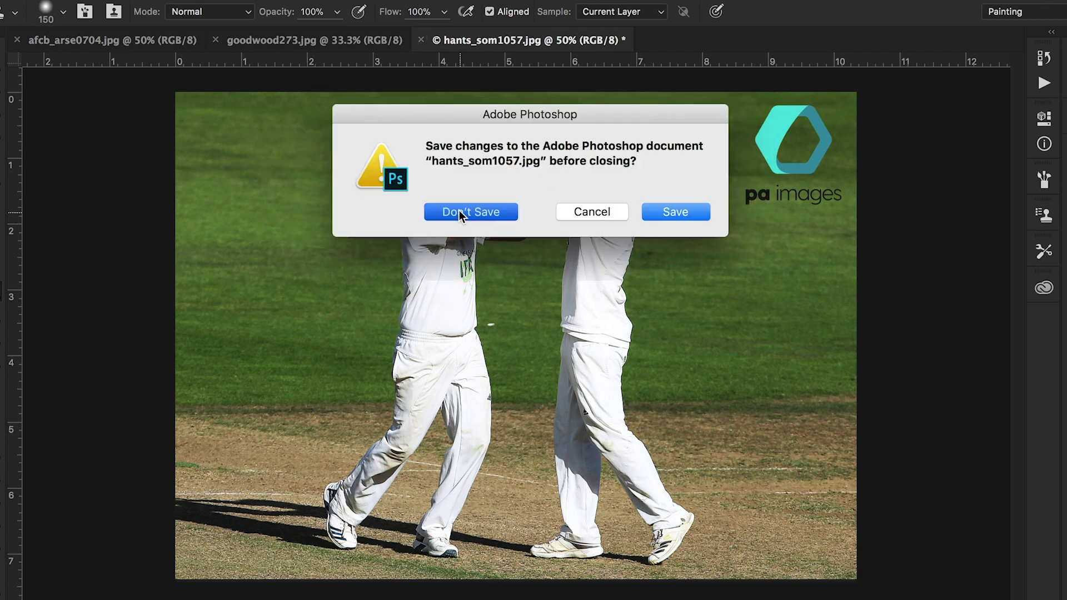
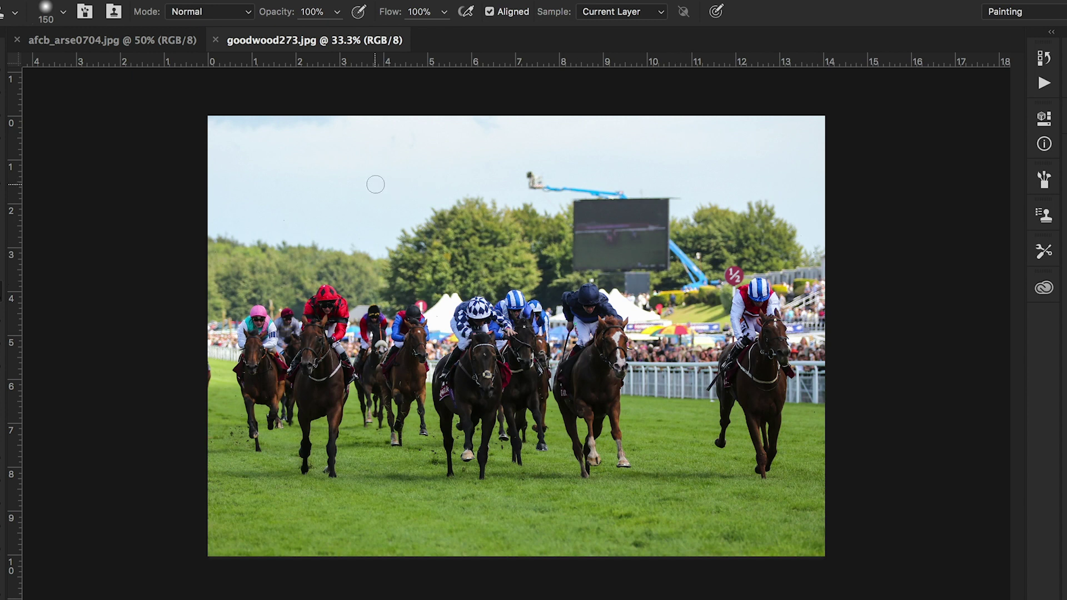
Lasso the big screen and blue crane above the racehorses, replace them with a Content-Aware fill, and deselect
key(l)
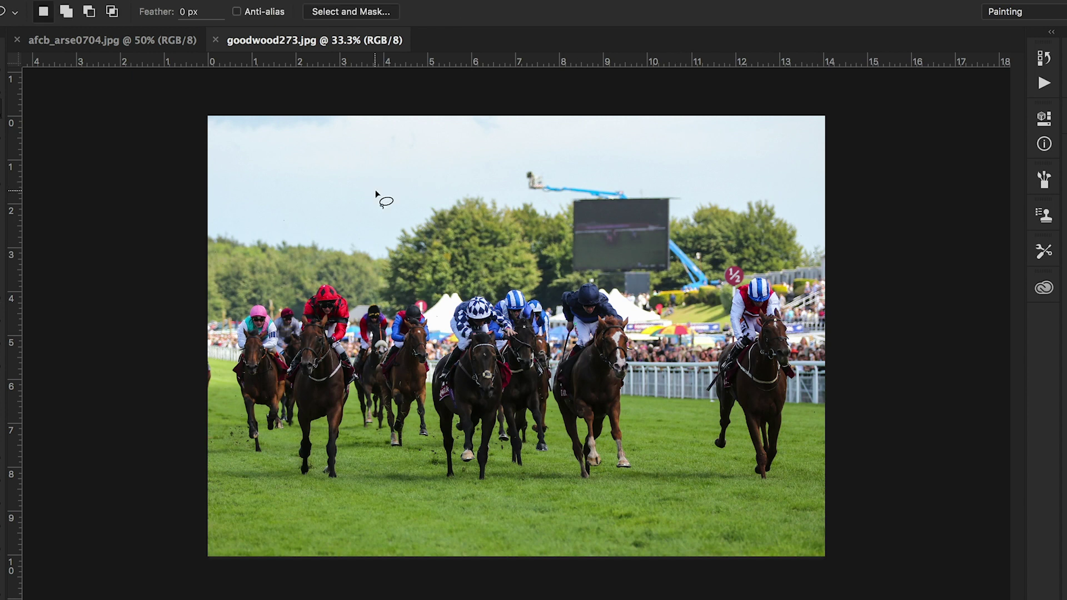
mouse_move(526, 194)
mouse_down()
mouse_move(560, 198)
mouse_move(567, 227)
mouse_up()
mouse_move(569, 269)
mouse_down()
mouse_move(622, 277)
mouse_move(627, 297)
mouse_move(650, 294)
mouse_move(673, 263)
mouse_move(685, 295)
mouse_move(727, 283)
mouse_move(675, 236)
mouse_move(671, 202)
mouse_move(685, 196)
mouse_move(614, 197)
mouse_up()
mouse_move(556, 166)
mouse_down()
mouse_move(529, 169)
mouse_move(520, 185)
mouse_move(529, 198)
mouse_up()
key(shift+BackSpace)
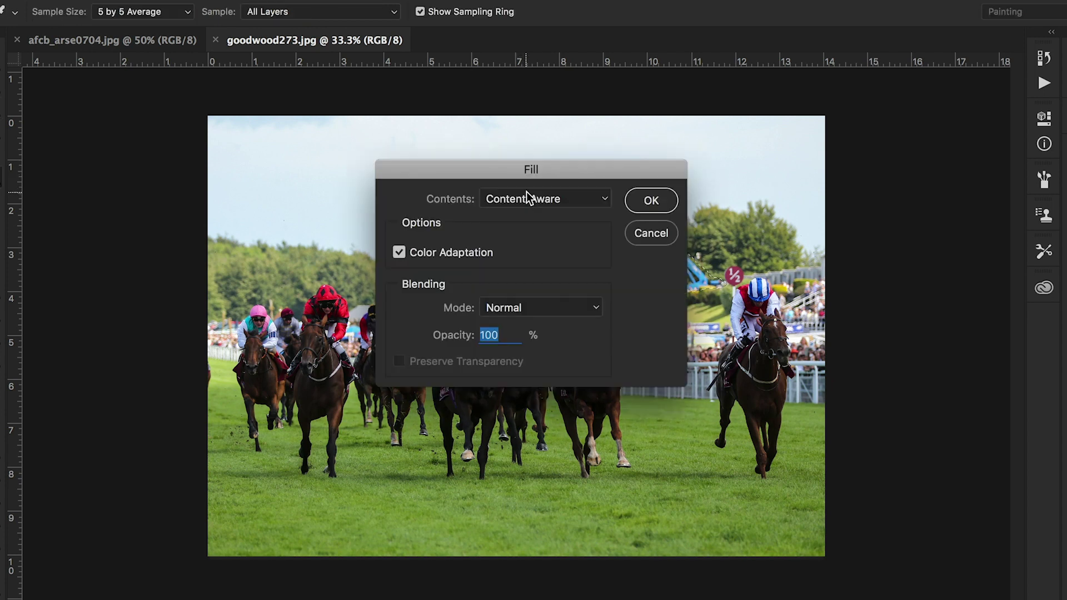
key(Return)
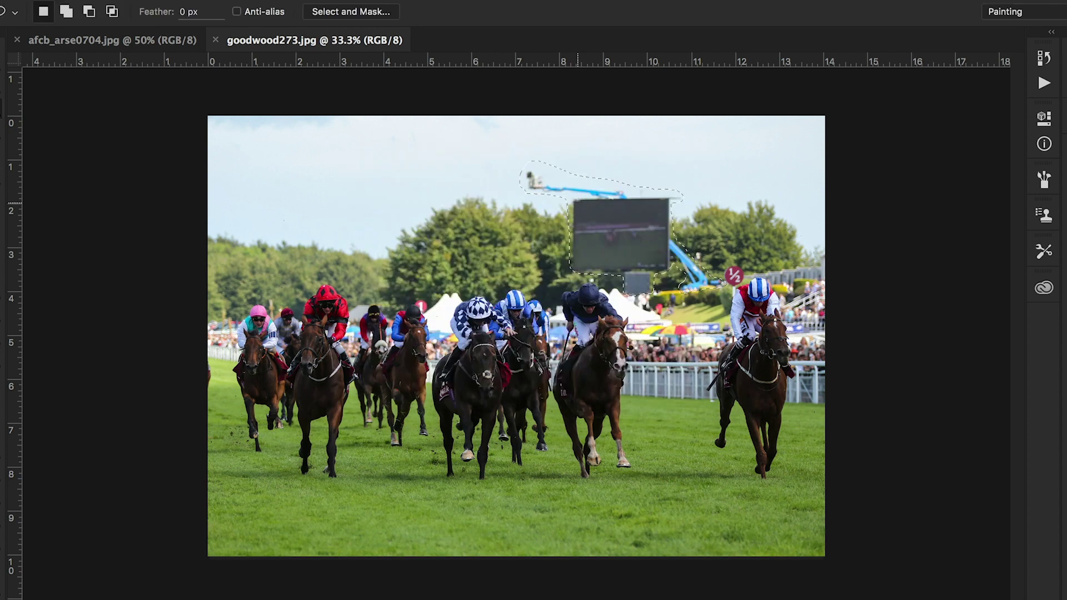
key(ctrl+d)
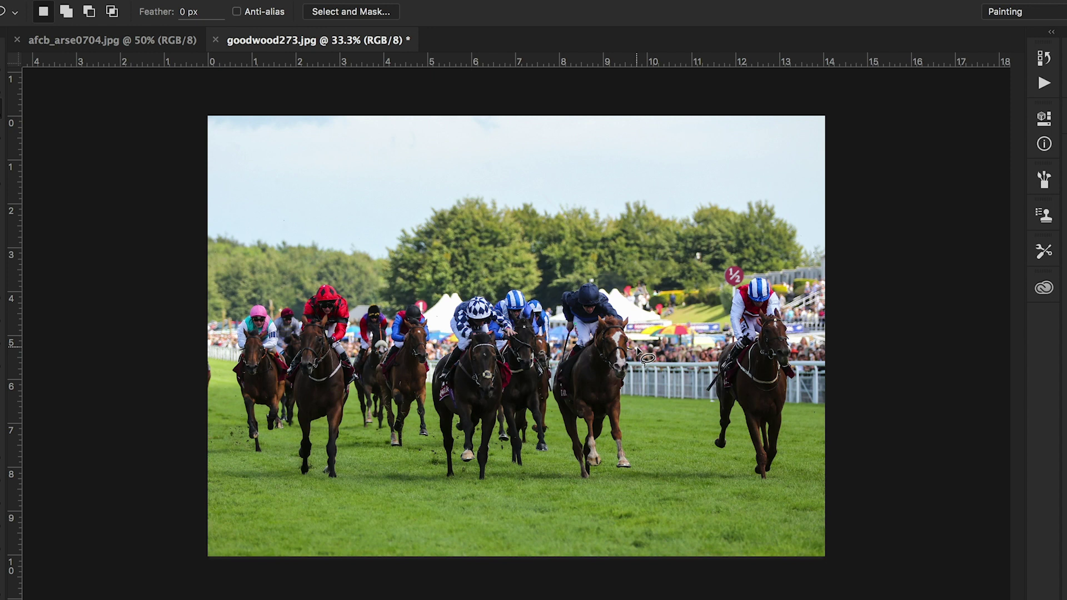
Clone tree foliage over the remaining specks and dark patch behind the jockeys, using a 60 px Clone Stamp brush
key(ctrl+plus)
key(ctrl+plus)
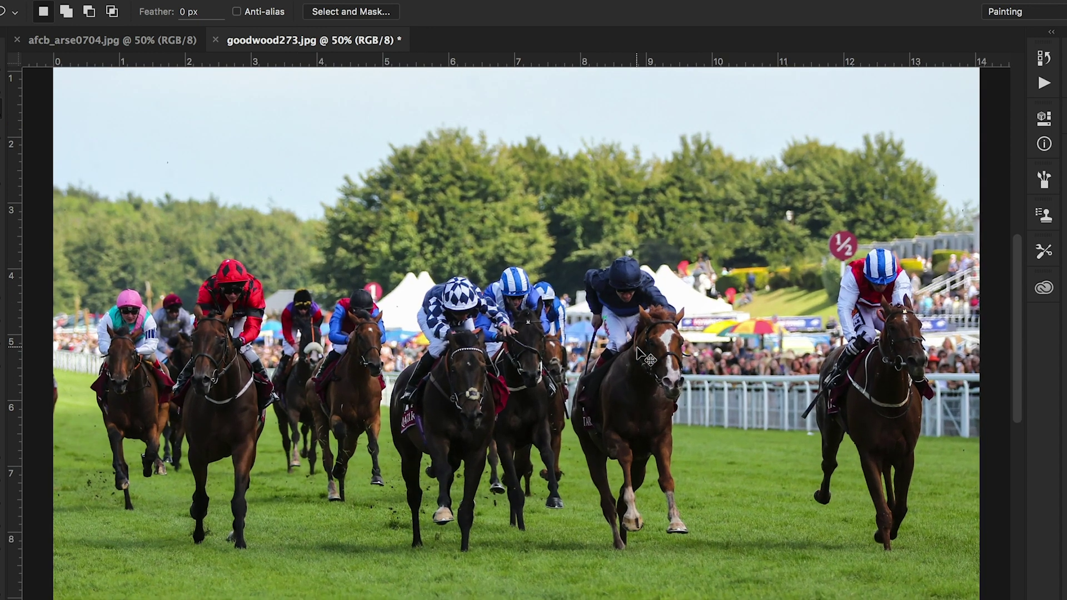
key(ctrl+plus)
scroll(637, 350, right, 10)
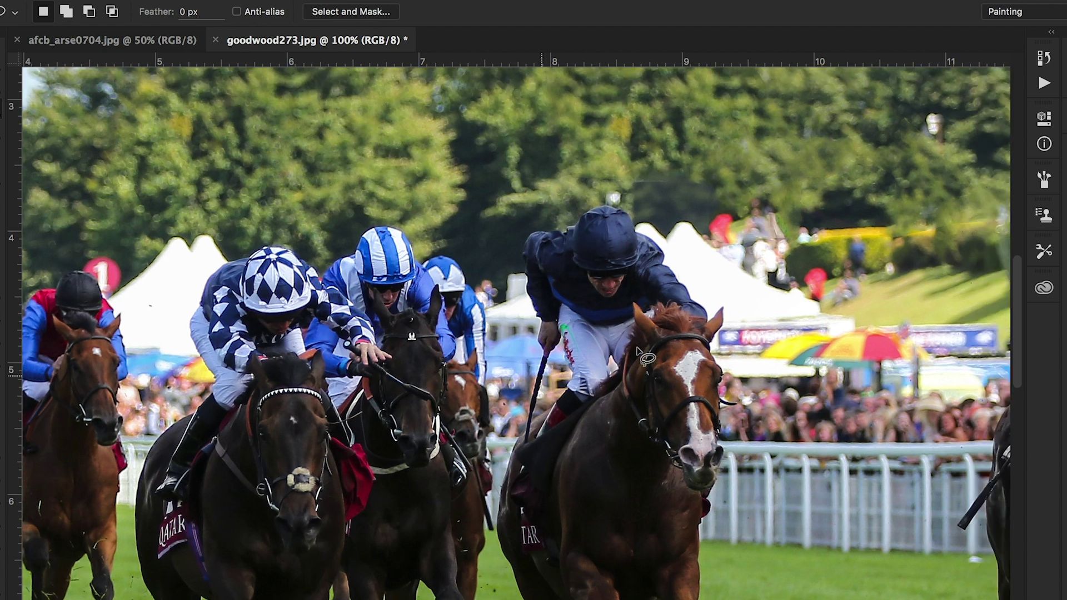
scroll(638, 350, left, 8)
scroll(638, 350, up, 4)
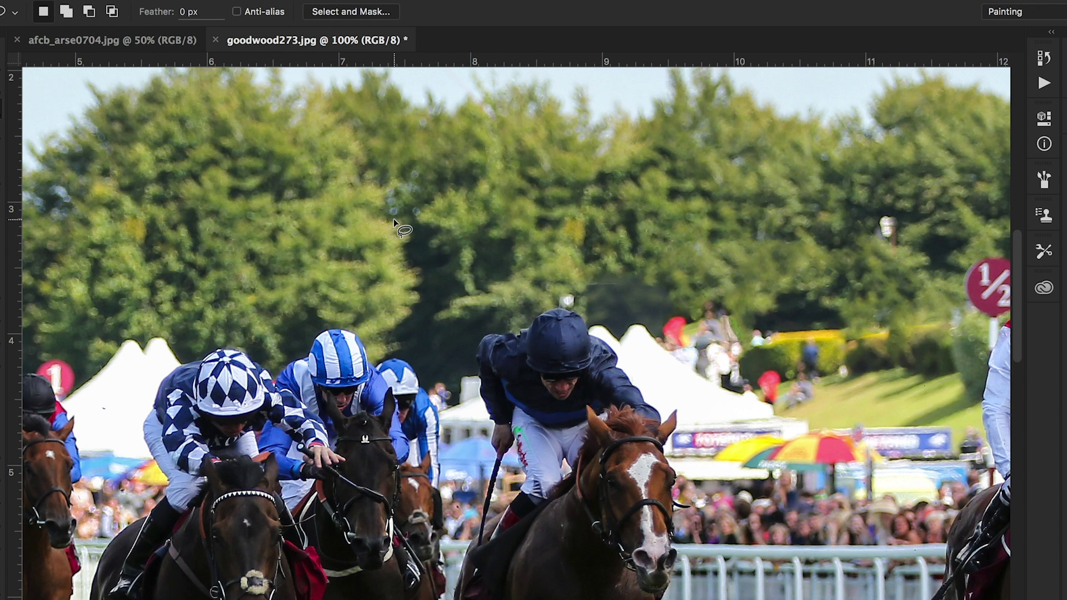
key(s)
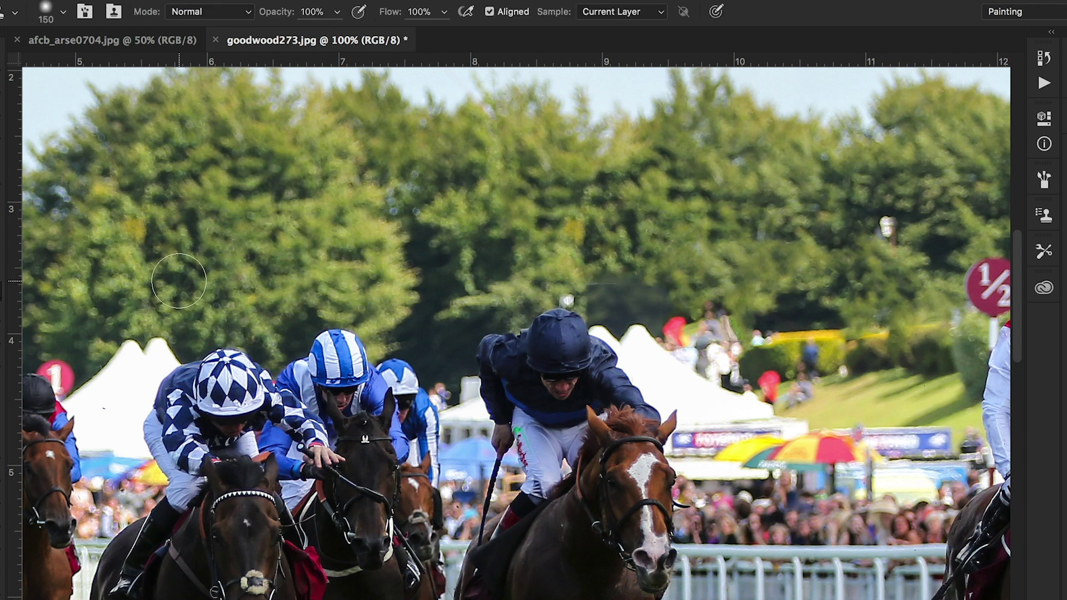
alt+click(204, 296)
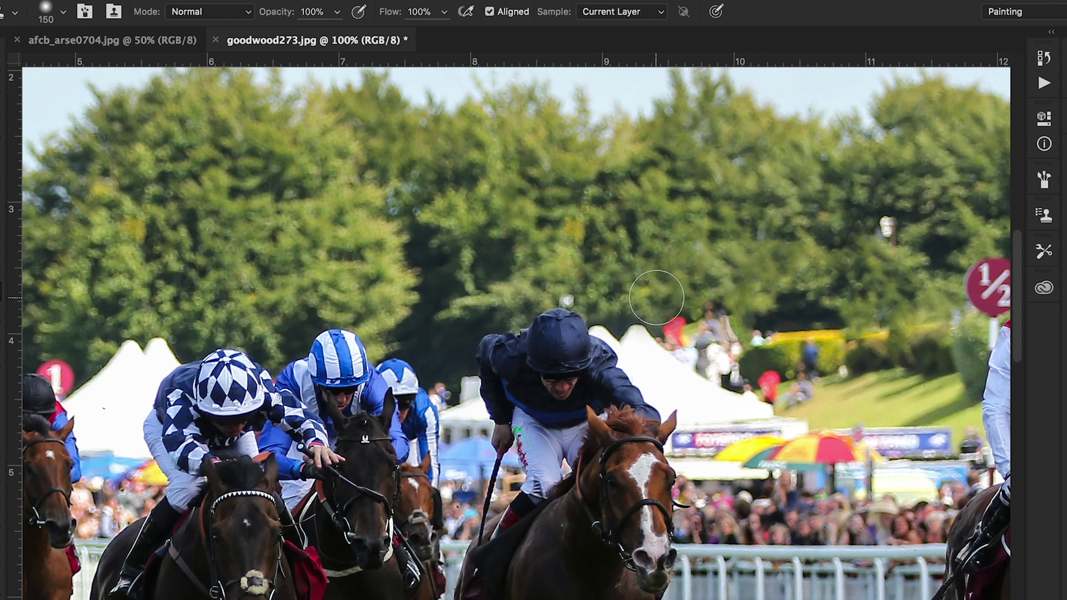
key(bracketleft)
key(bracketleft)
key(bracketleft)
click(566, 299)
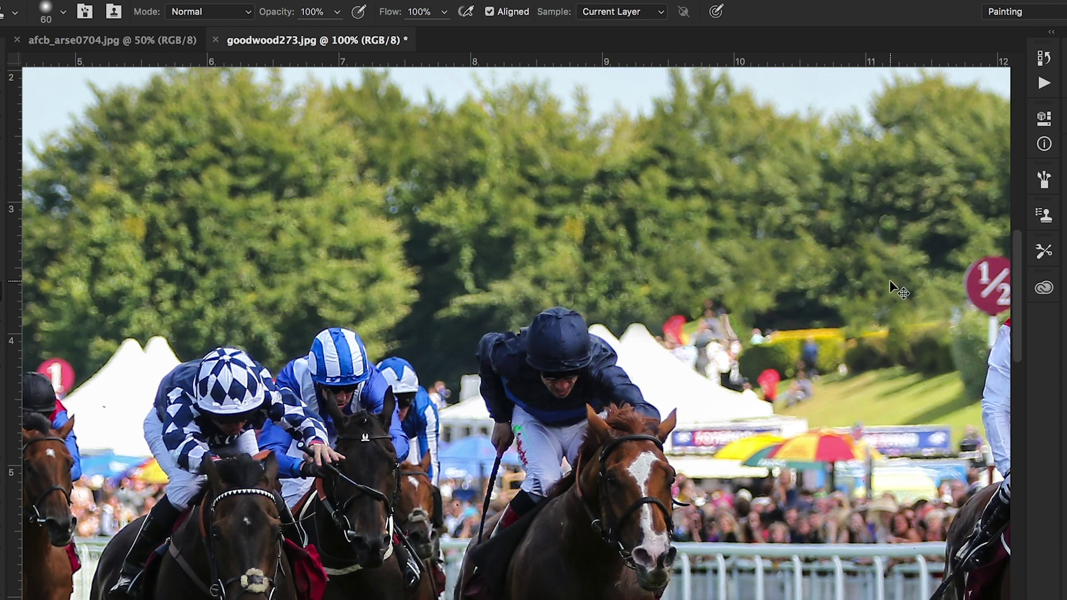
Close goodwood273.jpg without saving the changes
key(super+minus)
key(super+minus)
key(super+minus)
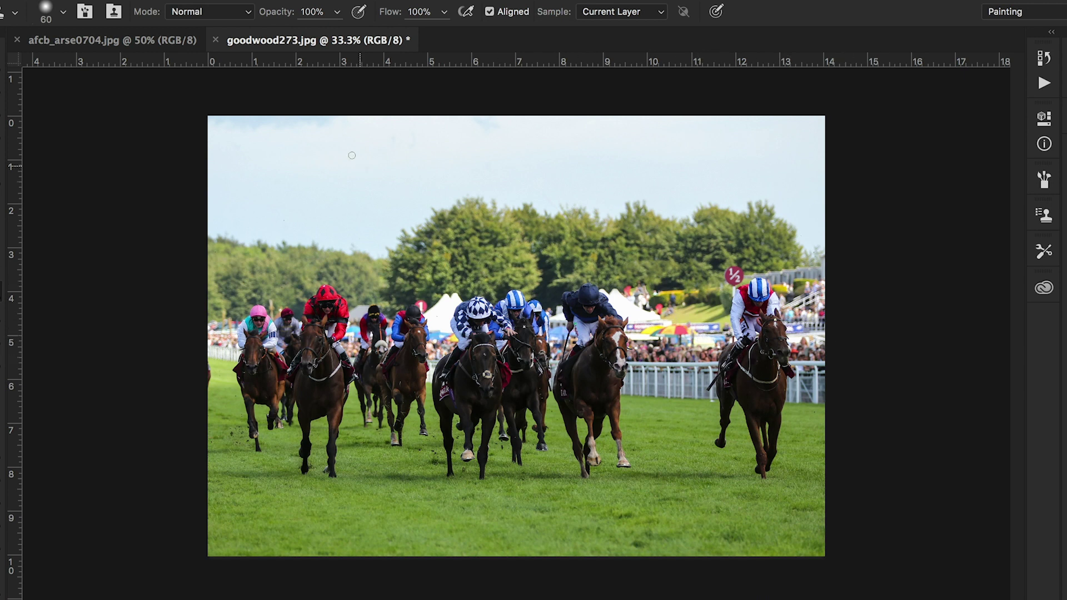
click(216, 40)
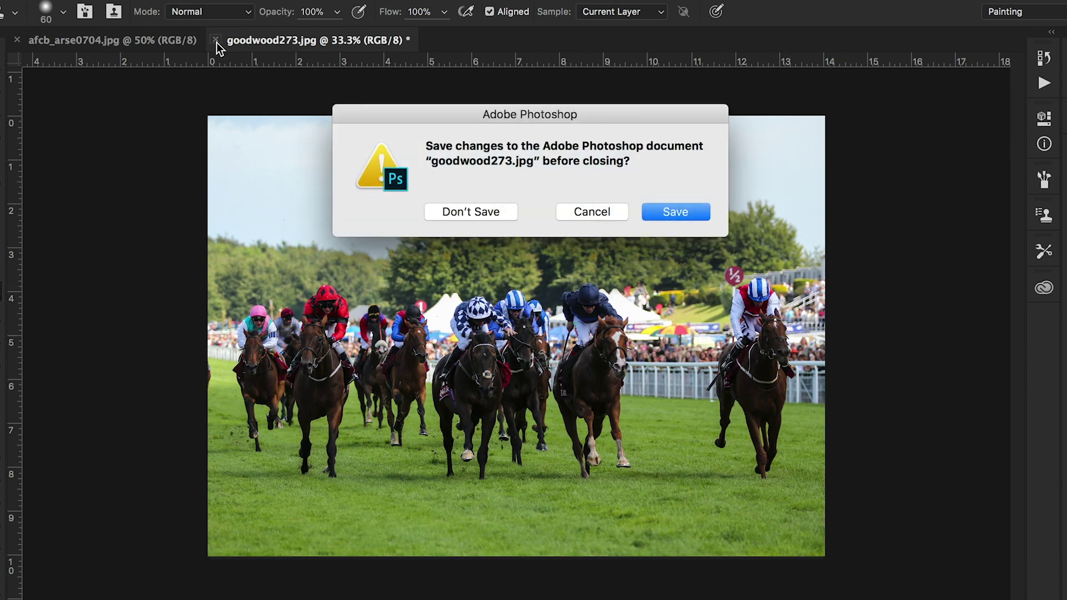
click(494, 213)
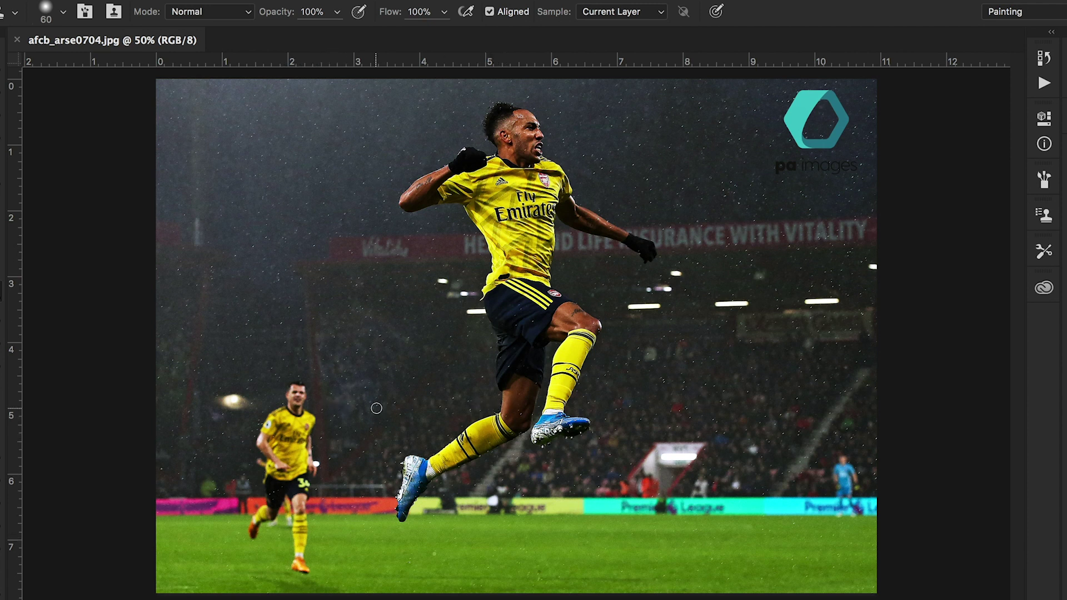
Lasso the teammate running behind the jumping footballer, replace him with a Content-Aware fill, and deselect
key(l)
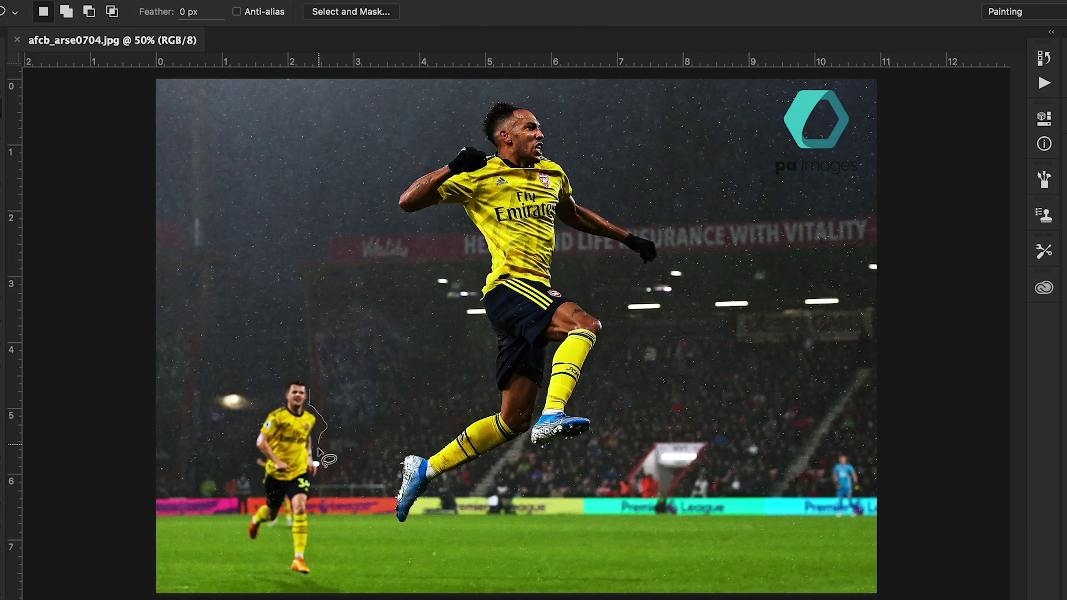
drag(320, 453, 317, 483)
mouse_move(312, 555)
mouse_down()
mouse_move(305, 576)
mouse_move(288, 576)
mouse_move(288, 539)
mouse_up()
mouse_move(246, 527)
mouse_down()
mouse_move(261, 489)
mouse_move(247, 439)
mouse_move(258, 414)
mouse_move(291, 383)
mouse_move(311, 392)
mouse_up()
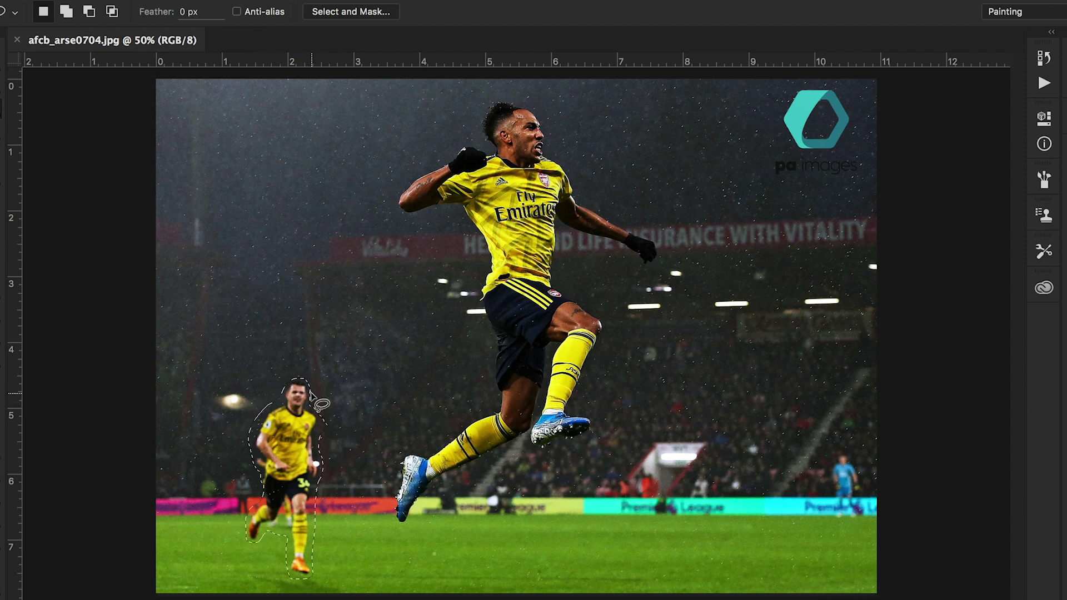
key(shift+BackSpace)
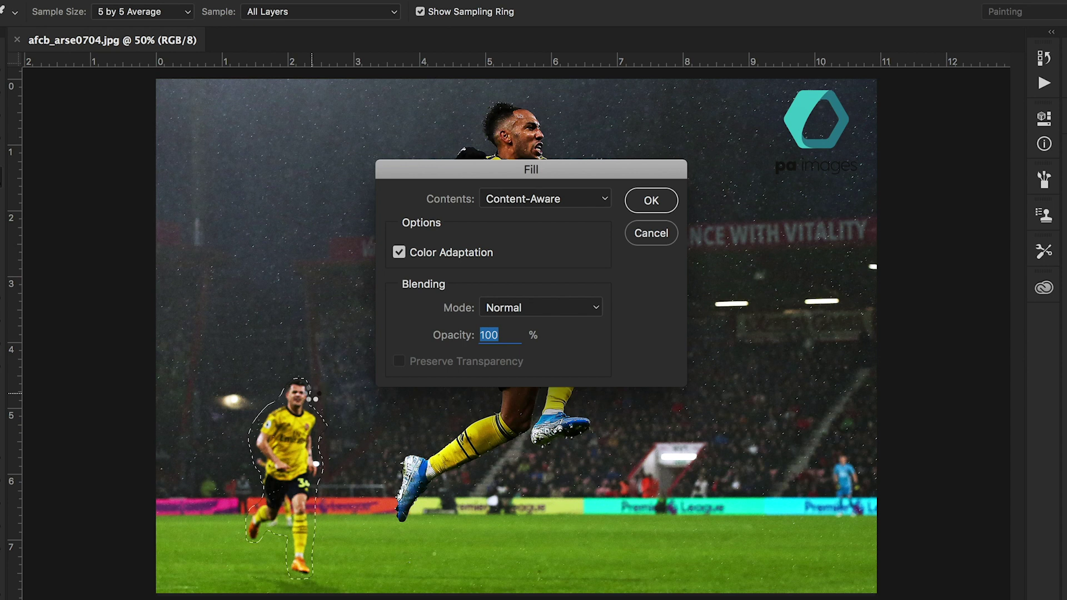
key(Return)
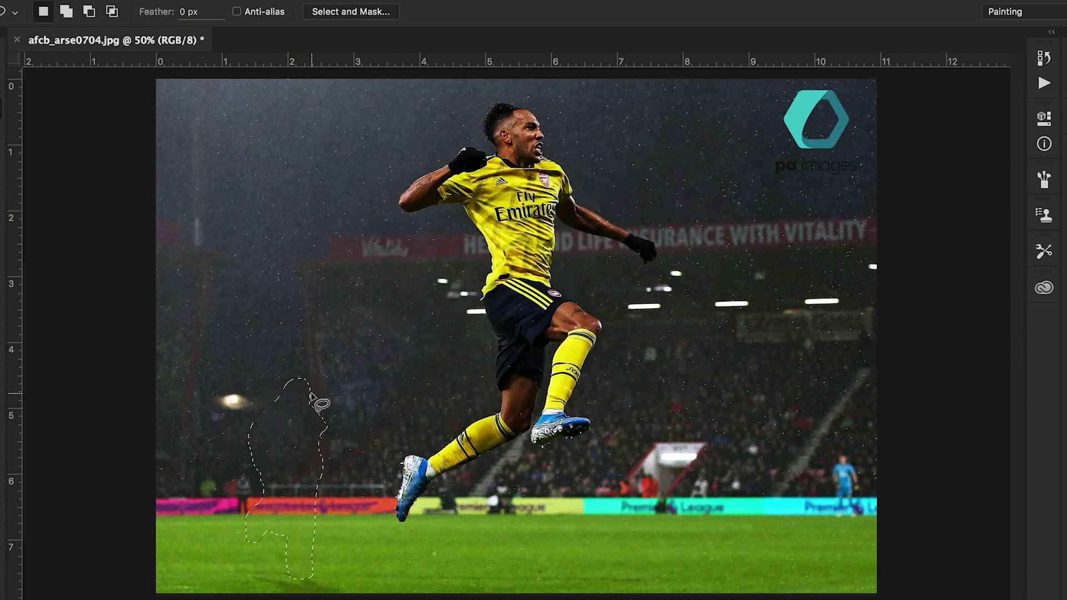
key(ctrl+d)
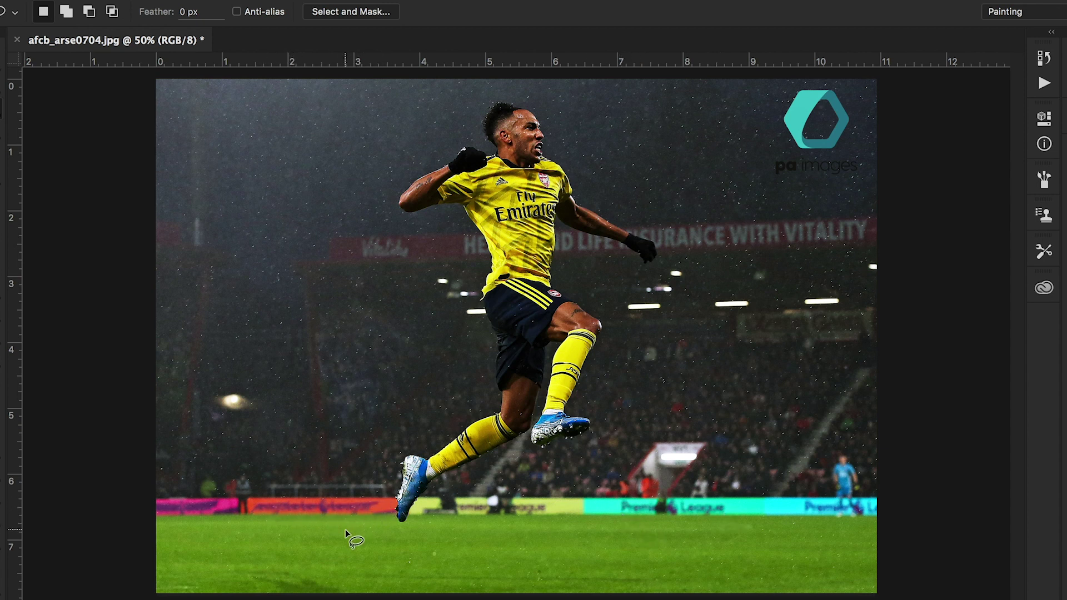
Clone over the stray marks beneath the lettering on the orange advertising board, using a 25 px Clone Stamp brush
key(ctrl+plus)
key(ctrl+plus)
key(ctrl+plus)
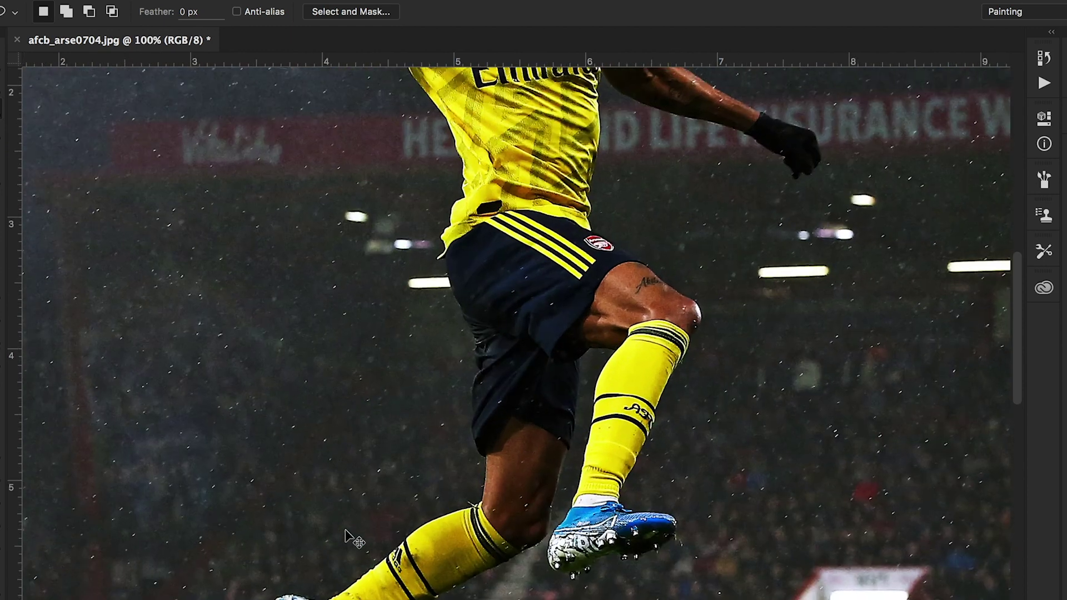
scroll(345, 529, down, 10)
scroll(345, 529, left, 15)
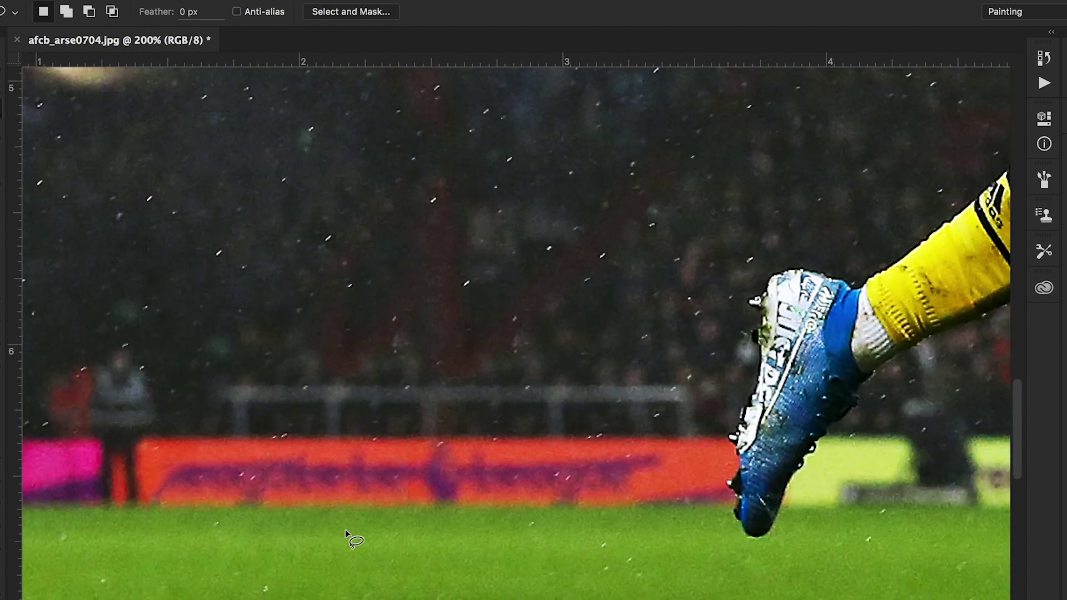
scroll(345, 529, down, 2)
scroll(346, 530, left, 5)
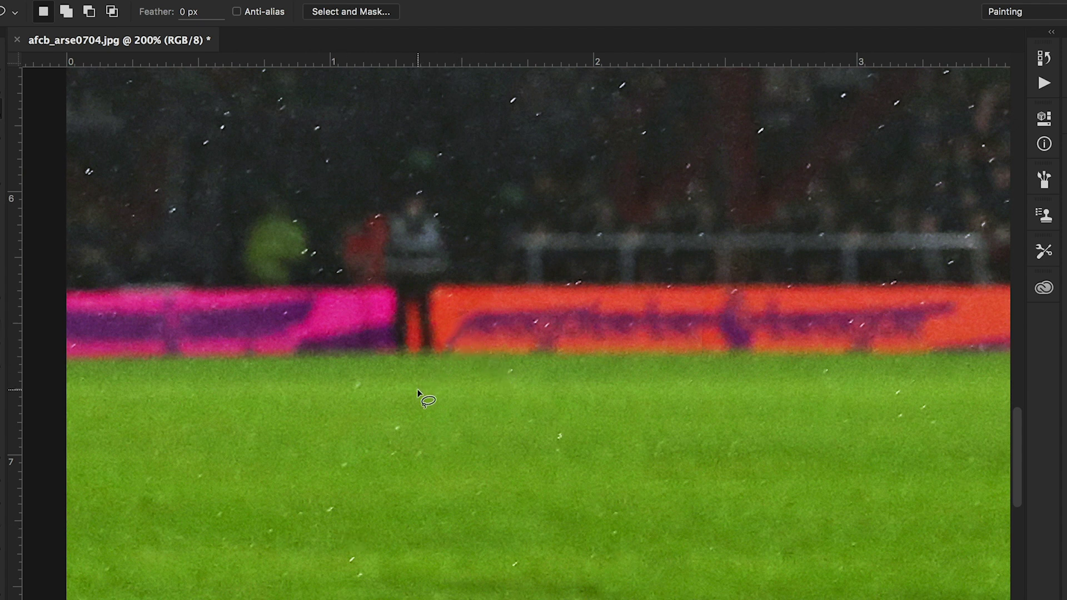
key(s)
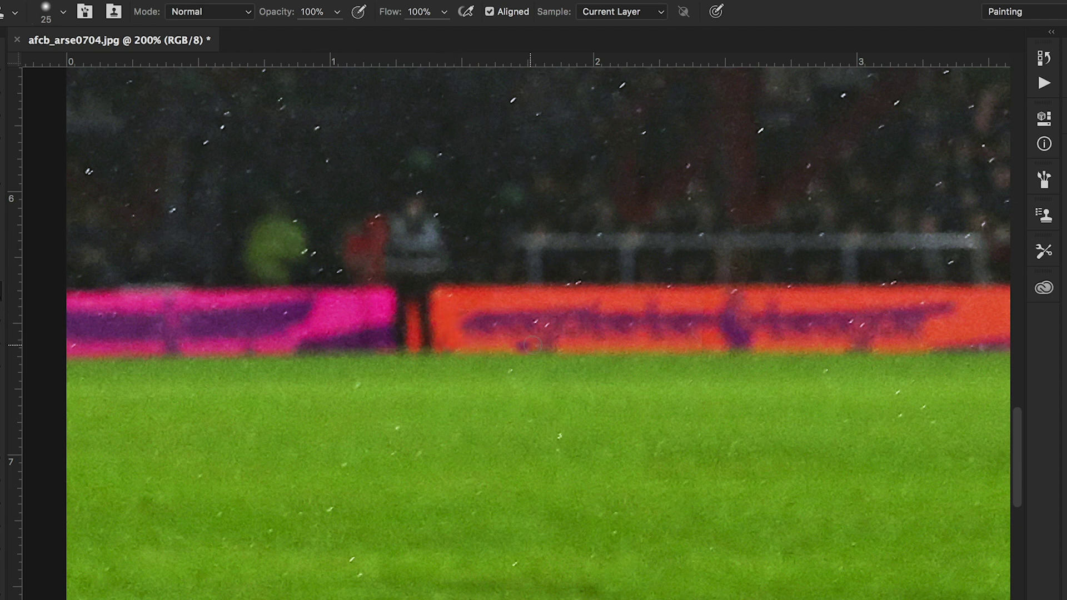
alt+click(487, 344)
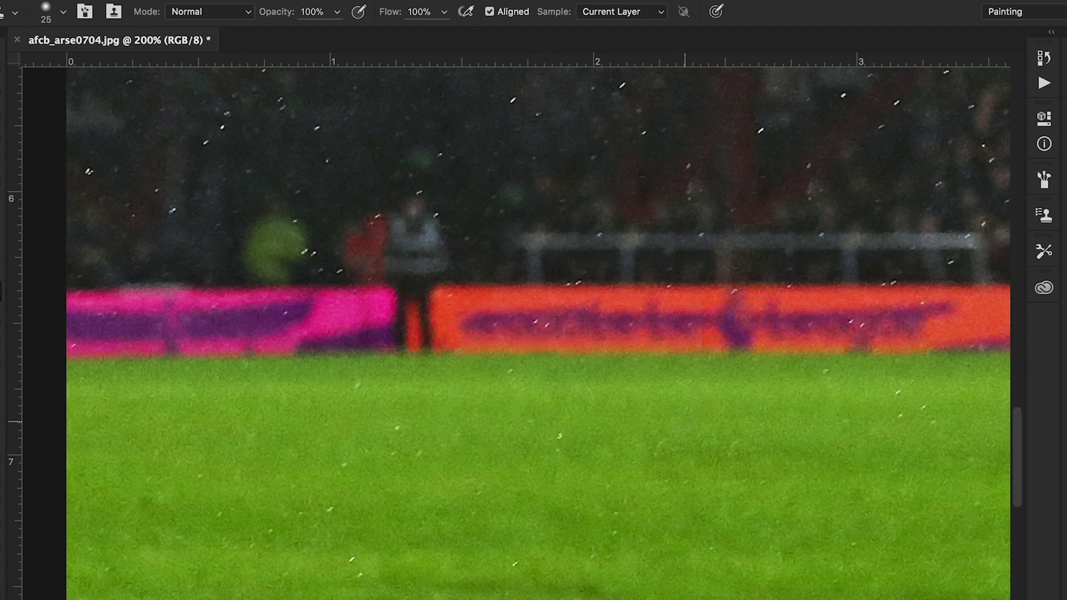
key(super+minus)
key(super+minus)
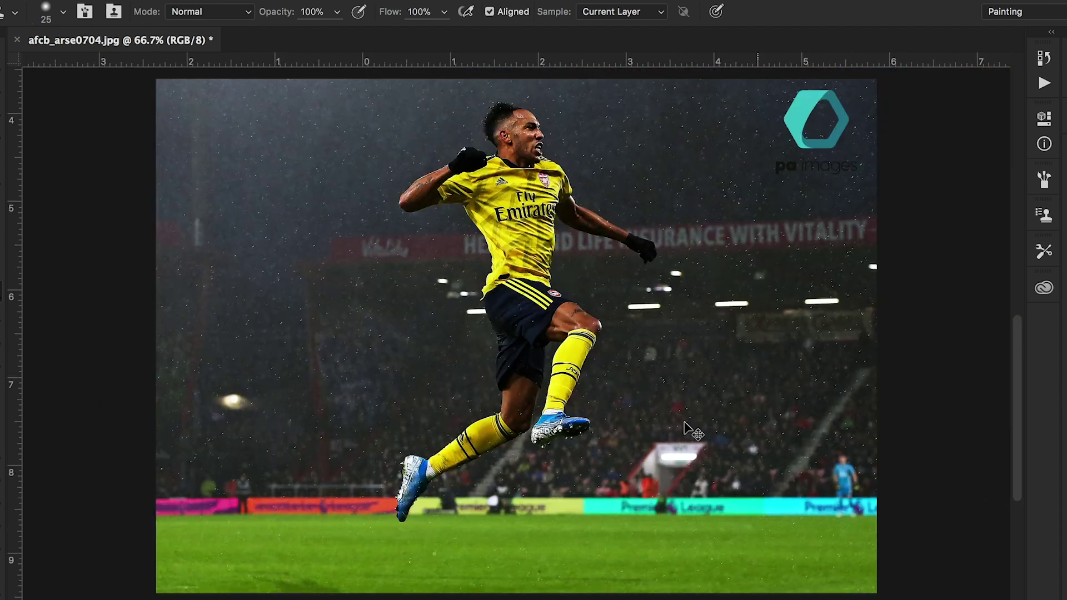
key(super+minus)
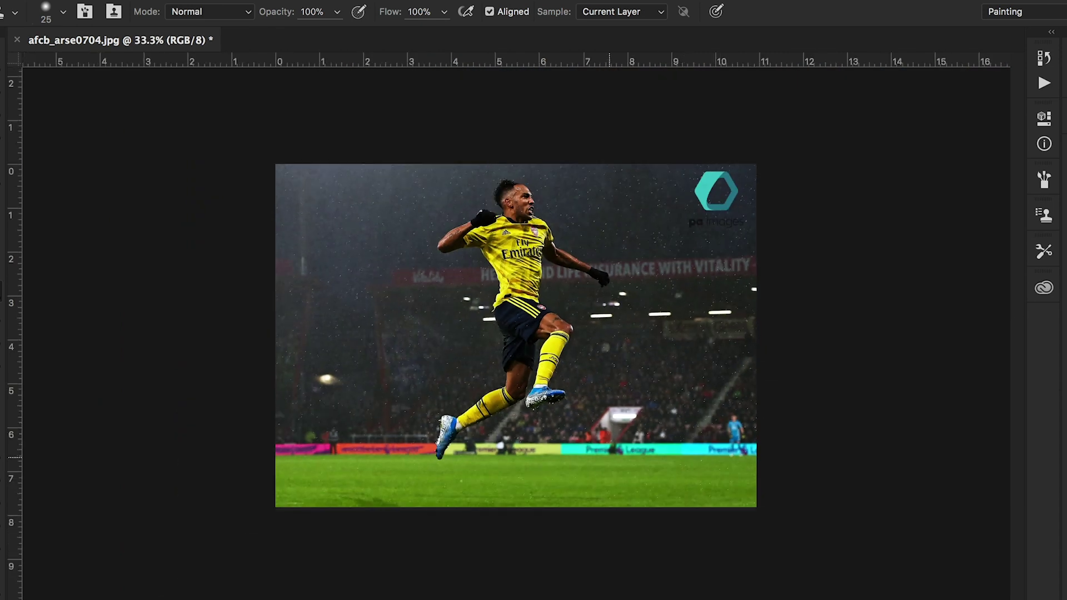
Lasso the dark shadow patch on the grass at the photo's lower edge and replace it with a Content-Aware fill
key(super+plus)
key(ctrl+plus)
key(ctrl+plus)
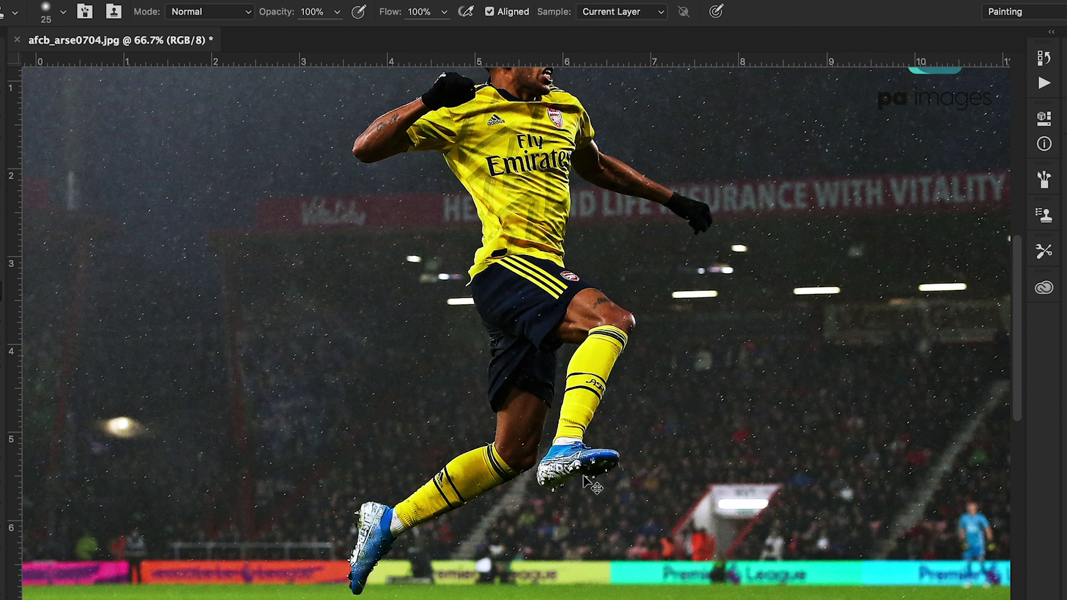
scroll(583, 478, down, 8)
scroll(583, 476, down, 5)
scroll(584, 477, left, 5)
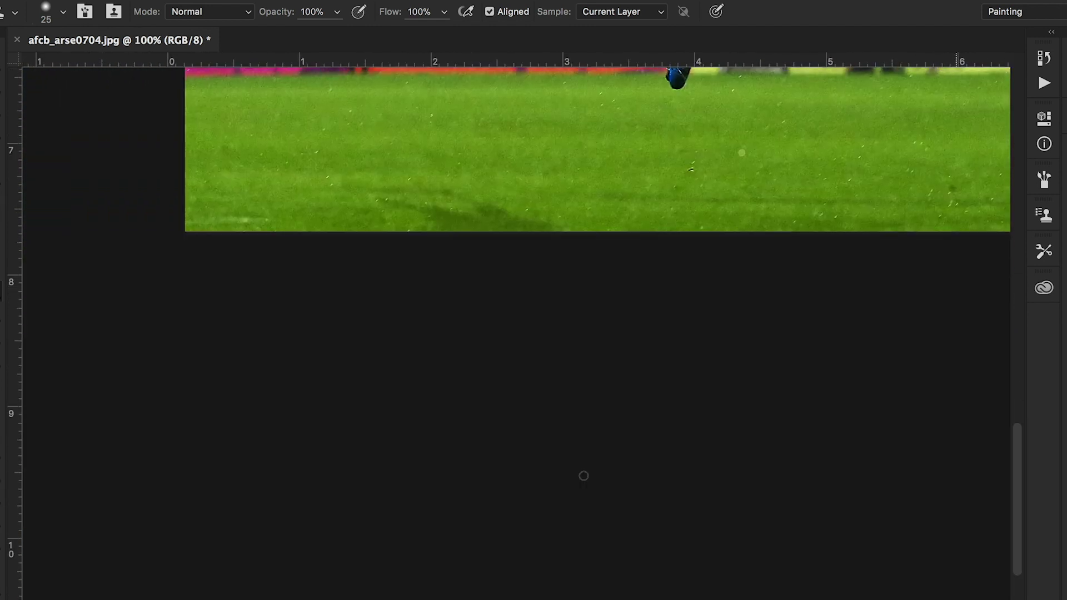
scroll(584, 476, up, 6)
scroll(583, 476, right, 2)
scroll(584, 476, up, 2)
scroll(584, 476, right, 2)
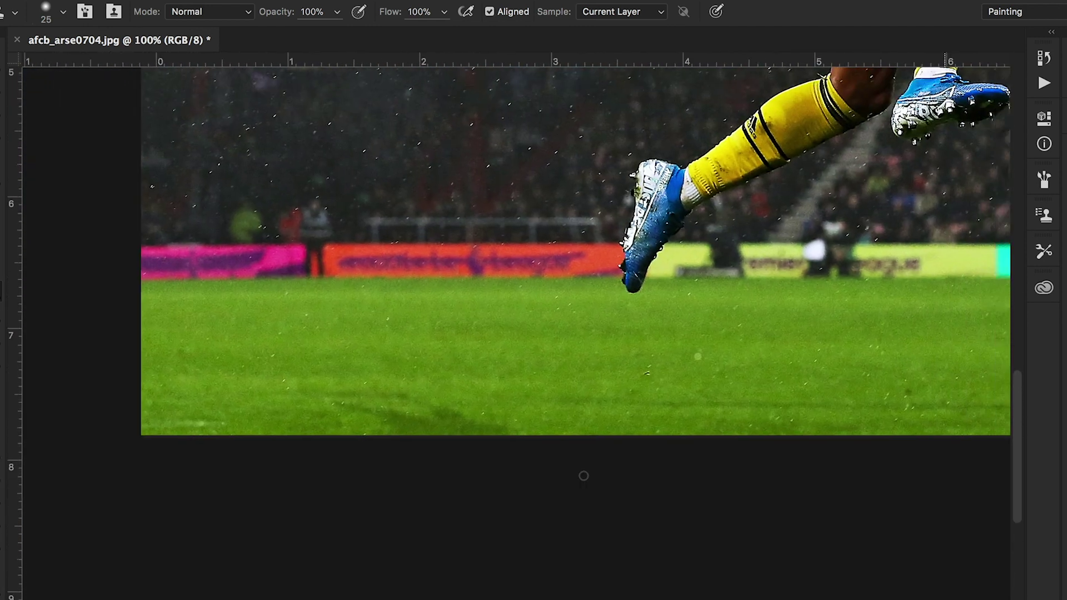
key(l)
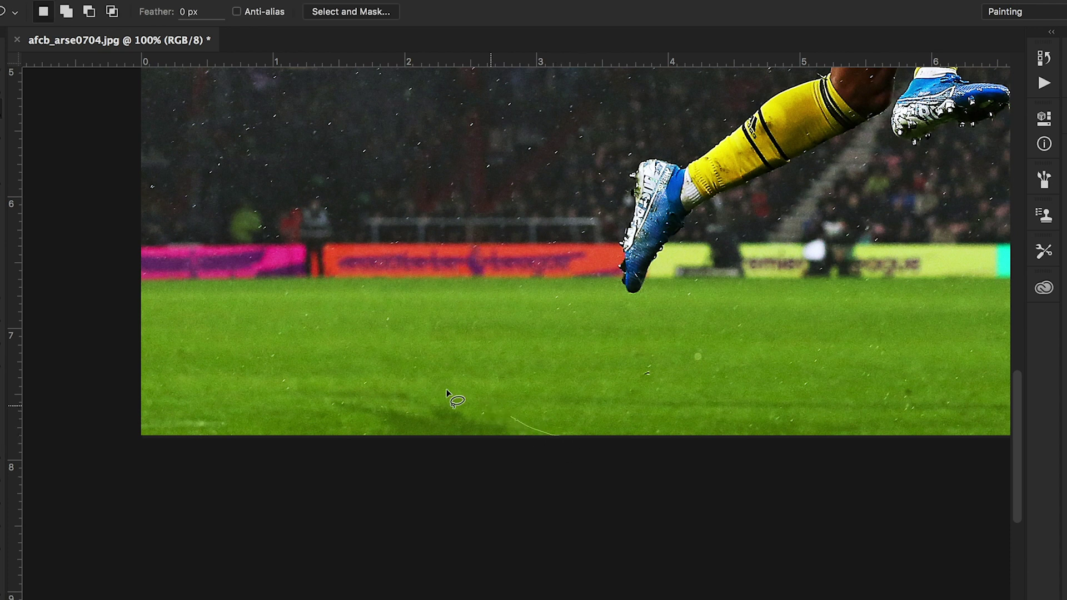
mouse_move(317, 392)
mouse_down()
mouse_move(333, 430)
mouse_move(401, 442)
mouse_move(558, 440)
mouse_up()
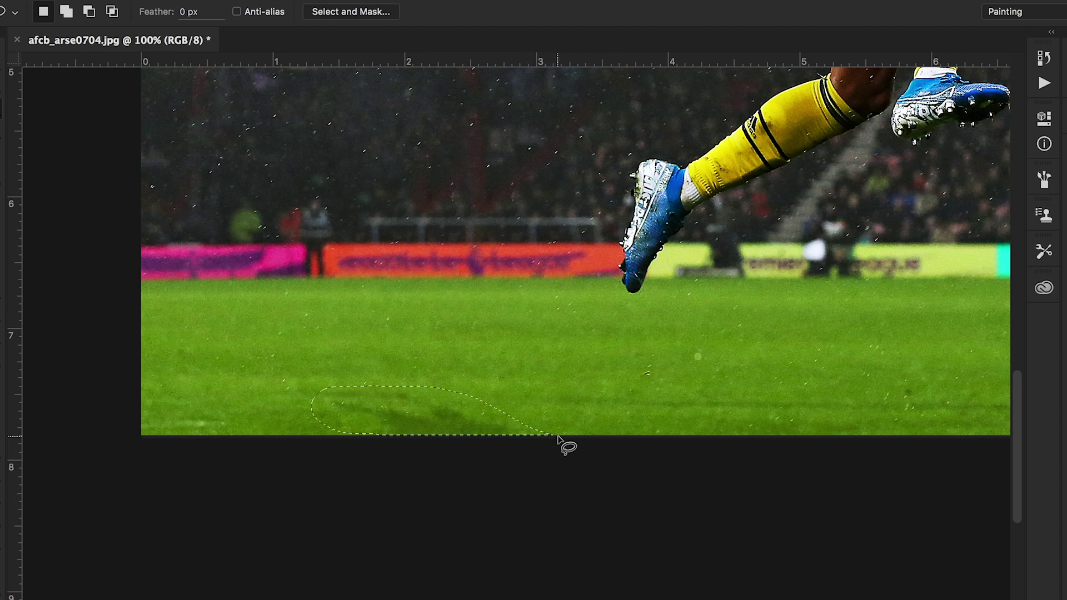
key(shift)
key(shift+BackSpace)
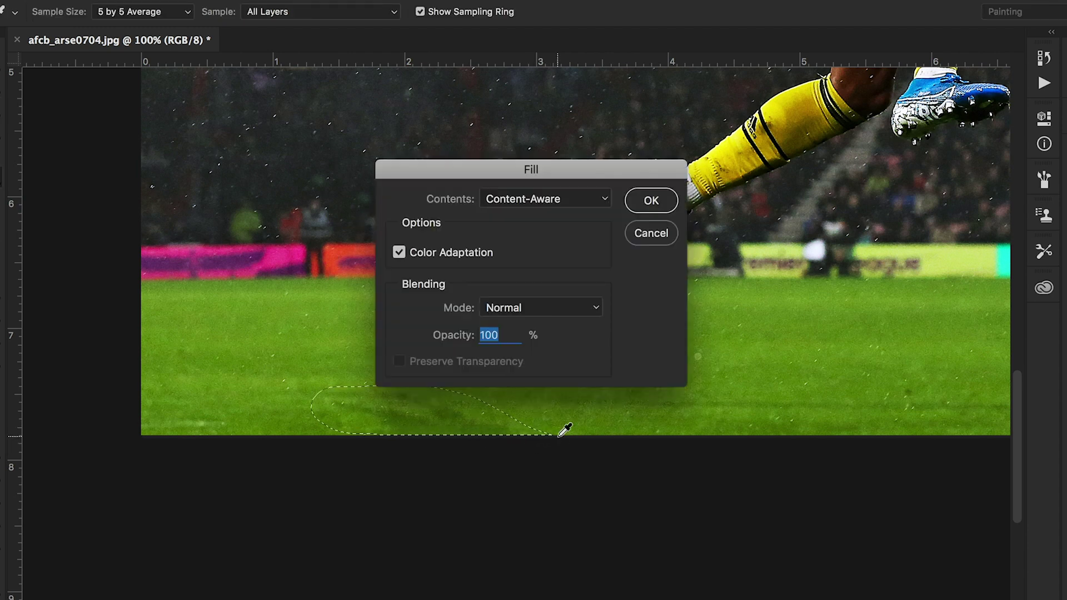
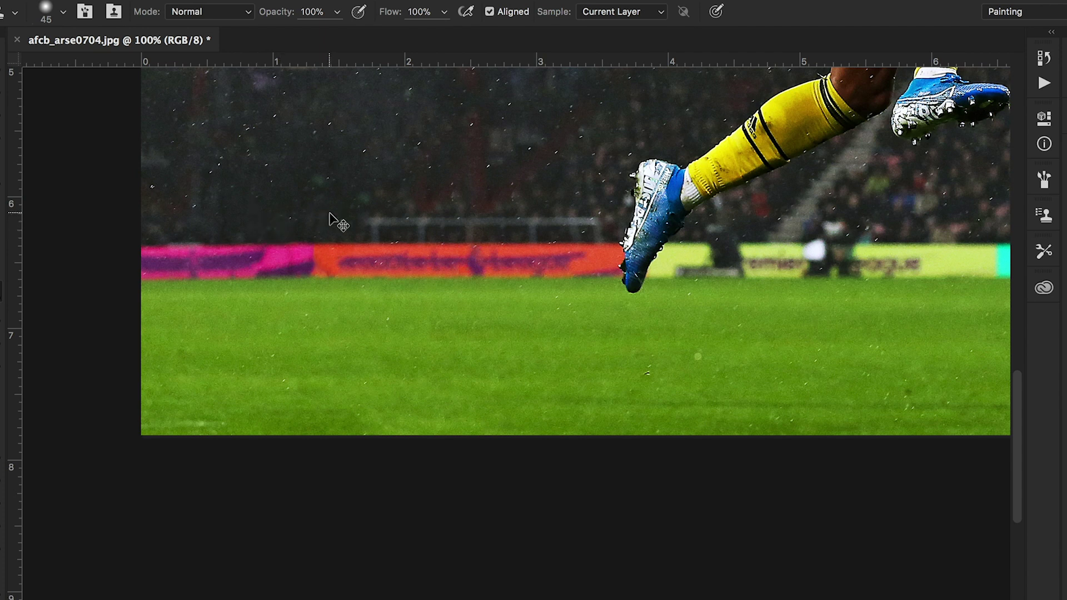
Clone plain pink over the end of the purple band and along the pink advertising board's upper edge with a small Clone Stamp brush
key(ctrl+minus)
key(ctrl+minus)
key(ctrl+minus)
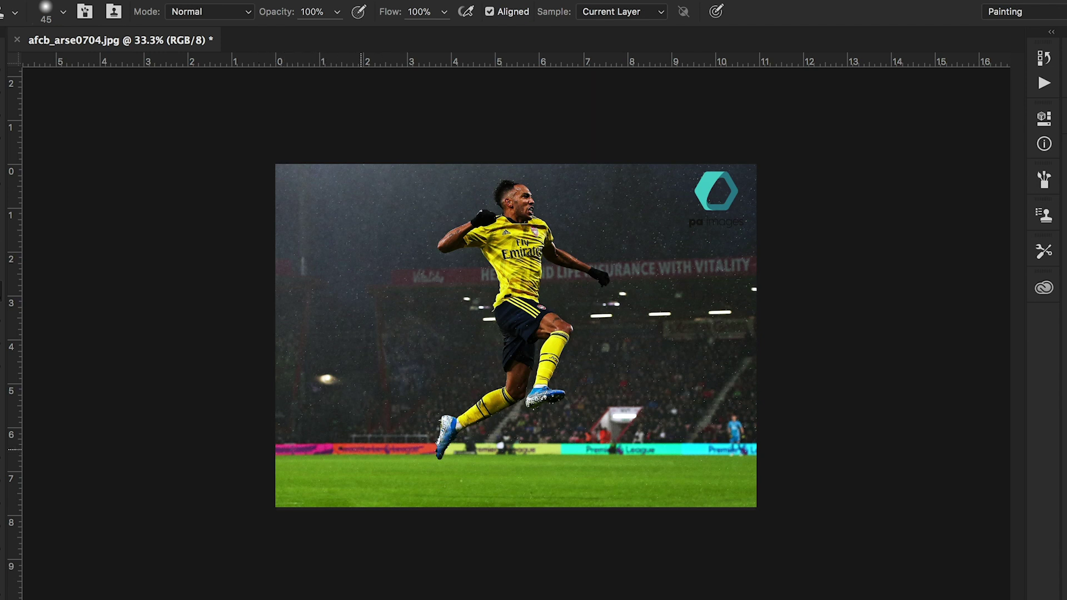
key(super+equal)
key(super+equal)
key(super+equal)
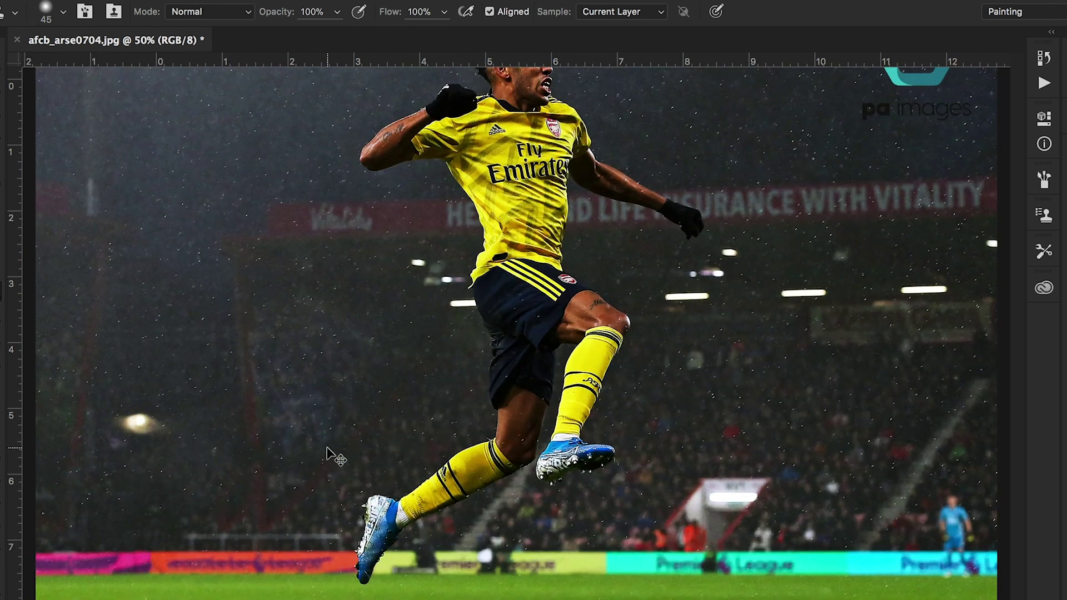
key(super+equal)
scroll(326, 449, left, 10)
scroll(327, 449, down, 10)
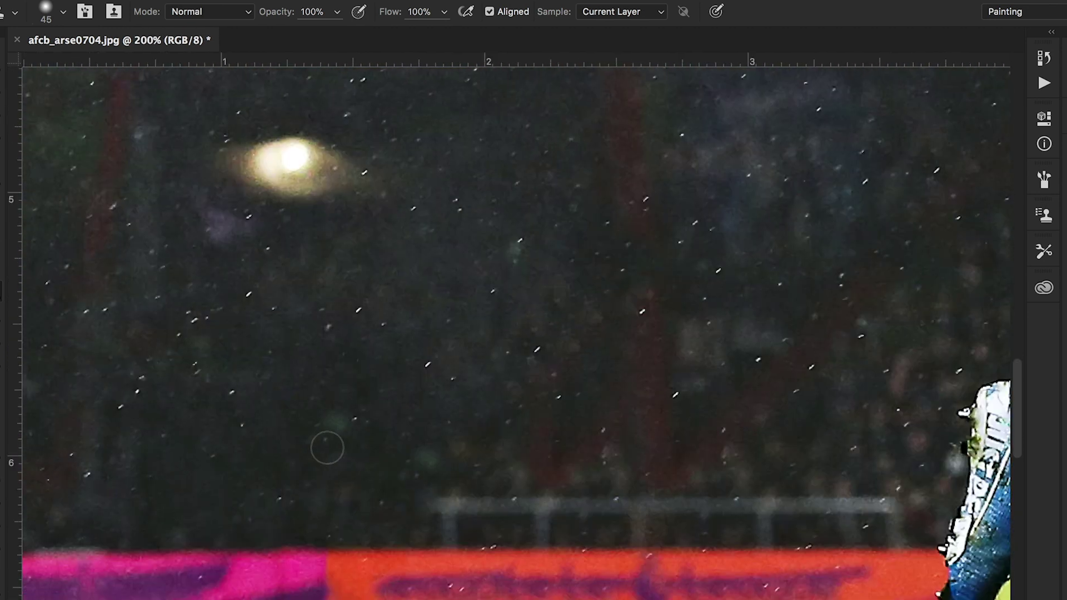
mouse_move(327, 448)
mouse_down()
mouse_move(455, 247)
mouse_move(567, 197)
mouse_move(571, 232)
mouse_move(543, 248)
mouse_up()
key(bracketleft)
key(bracketleft)
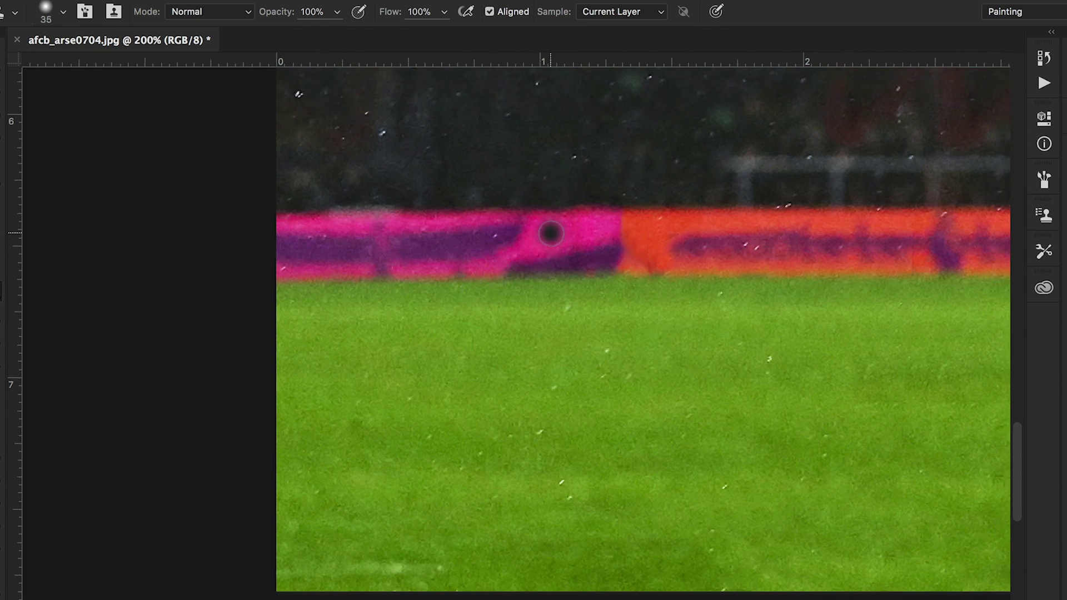
key(bracketleft)
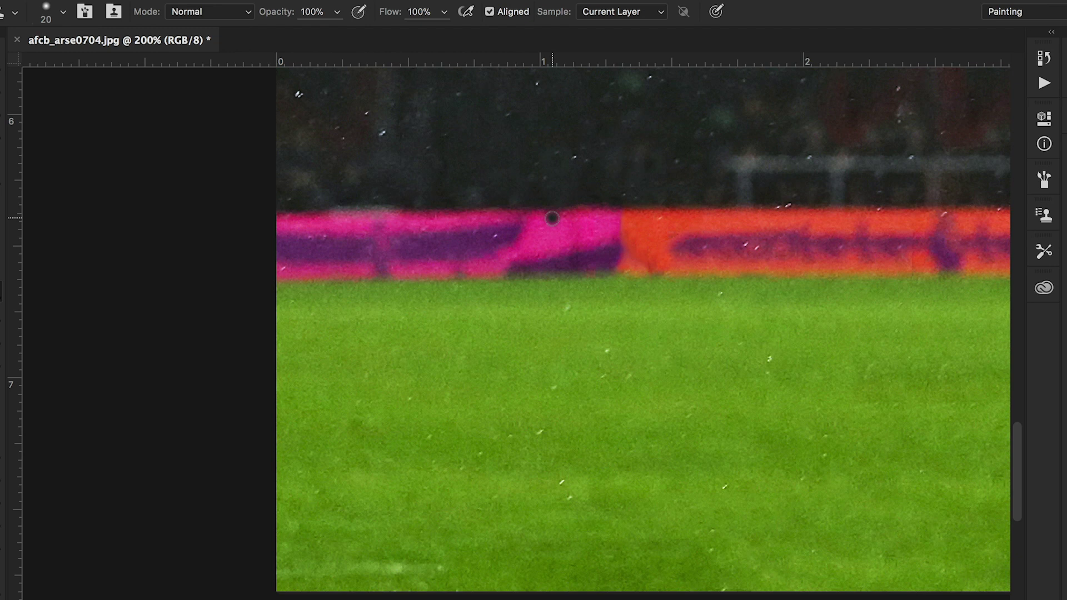
alt+click(552, 219)
drag(503, 223, 472, 224)
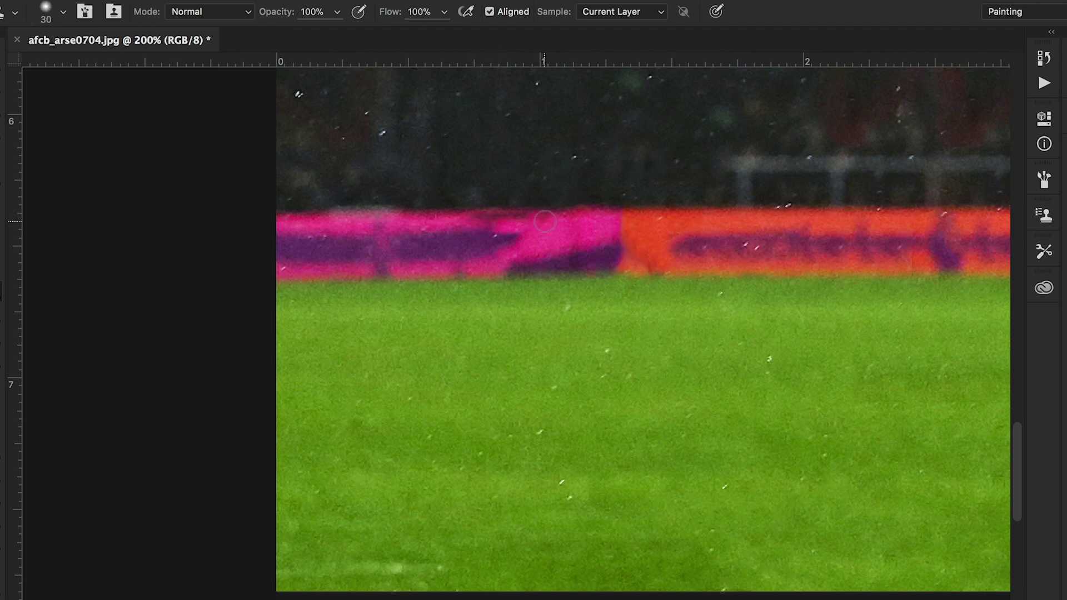
key(bracketright)
drag(520, 213, 474, 213)
Clone pink over the purple patch beside the orange board, using a 35 px brush, and tidy the boundary between both boards
mouse_move(600, 214)
mouse_down()
mouse_move(573, 224)
mouse_move(589, 252)
mouse_up()
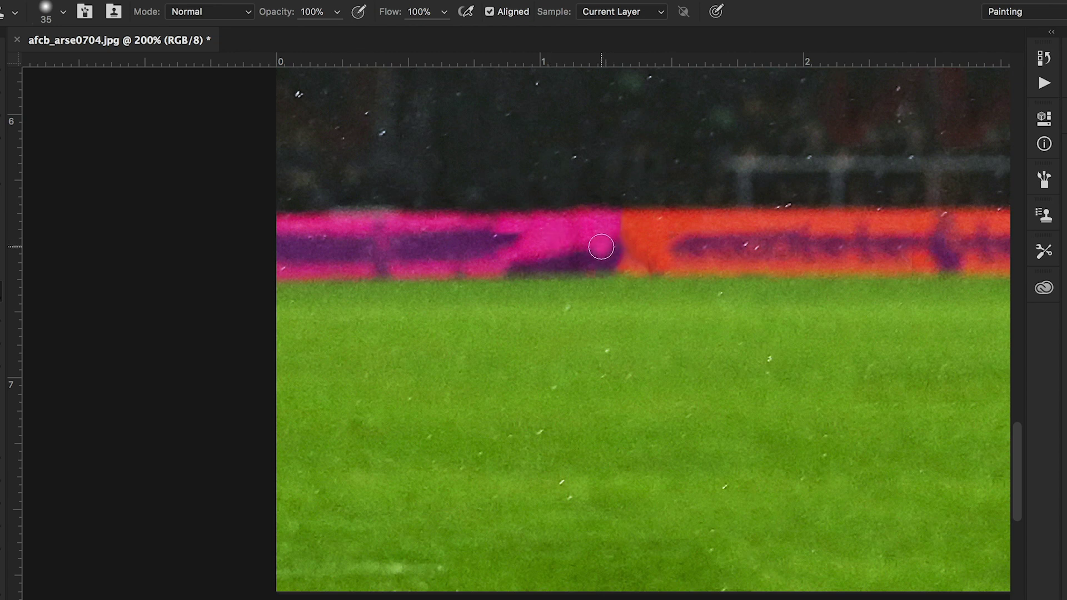
mouse_move(603, 248)
mouse_down()
mouse_move(541, 255)
mouse_move(607, 259)
mouse_move(579, 246)
mouse_up()
alt+click(555, 246)
alt+click(552, 243)
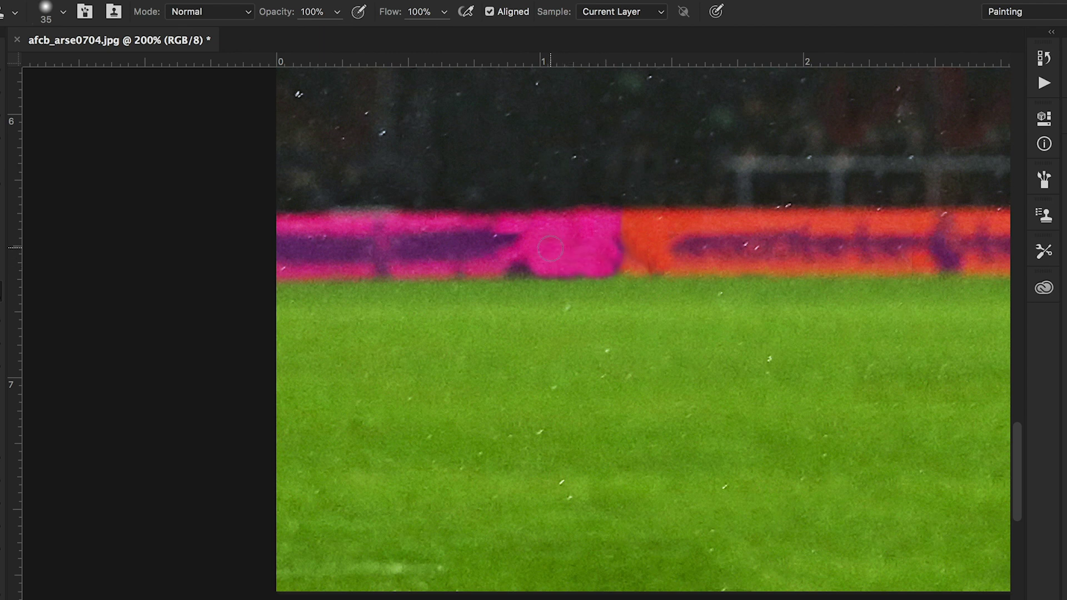
drag(534, 264, 510, 263)
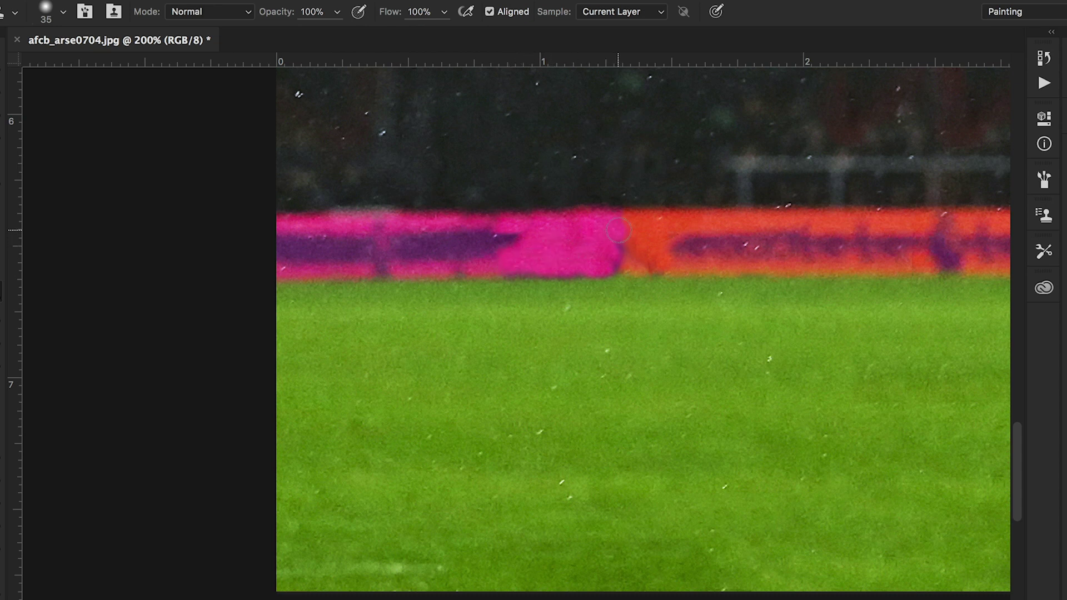
click(619, 249)
click(618, 260)
scroll(577, 257, down, 6)
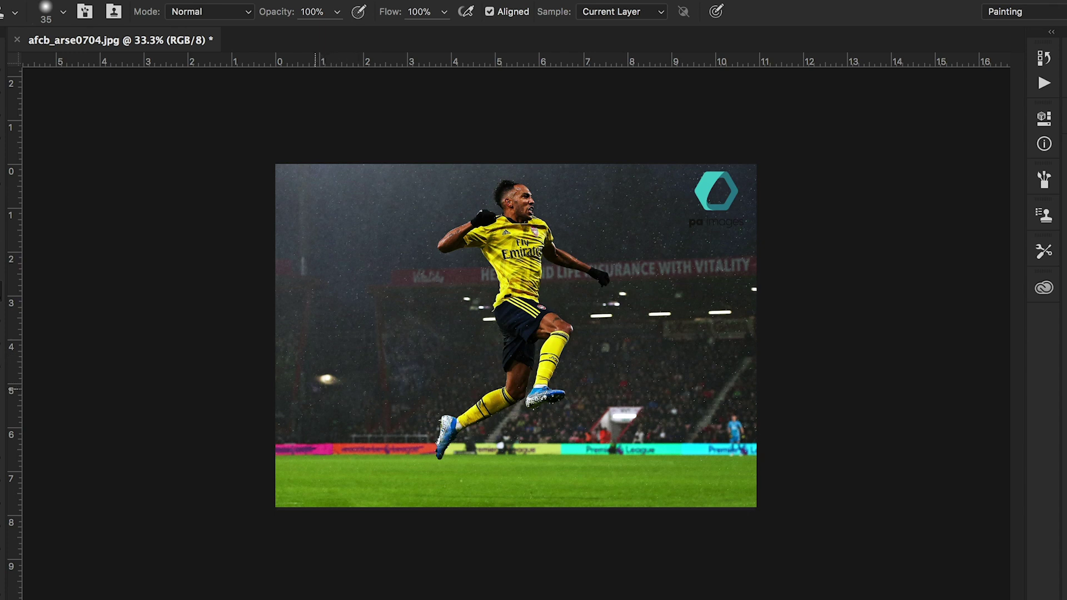
Remove the bright light in the dark stand using a 200 px Content-Aware Spot Healing Brush
key(j)
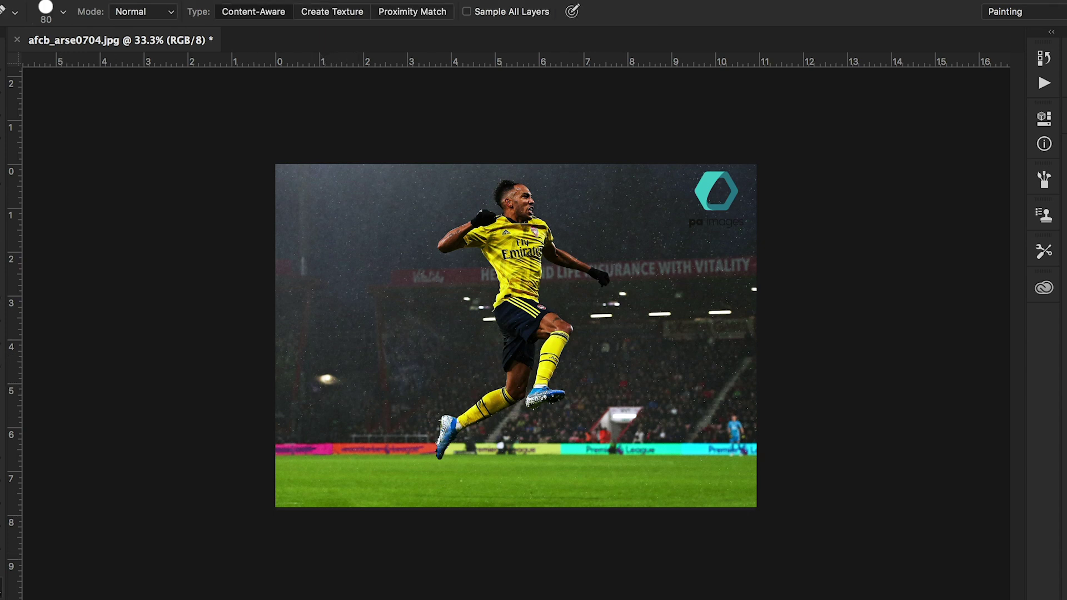
click(3, 573)
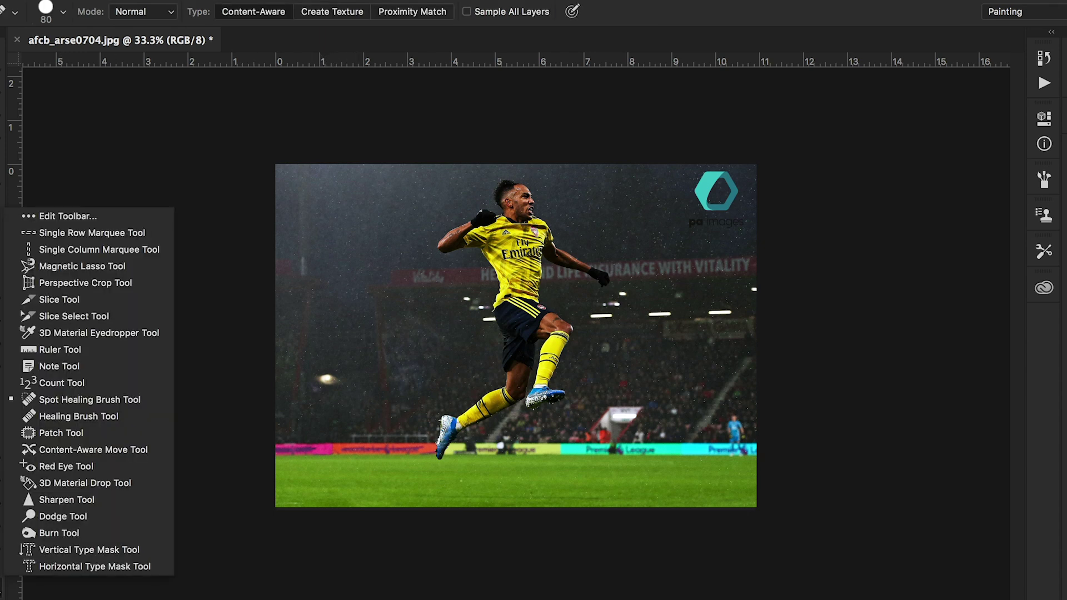
click(57, 403)
key(bracketright)
key(bracketright)
key(bracketright)
key(bracketright)
key(bracketright)
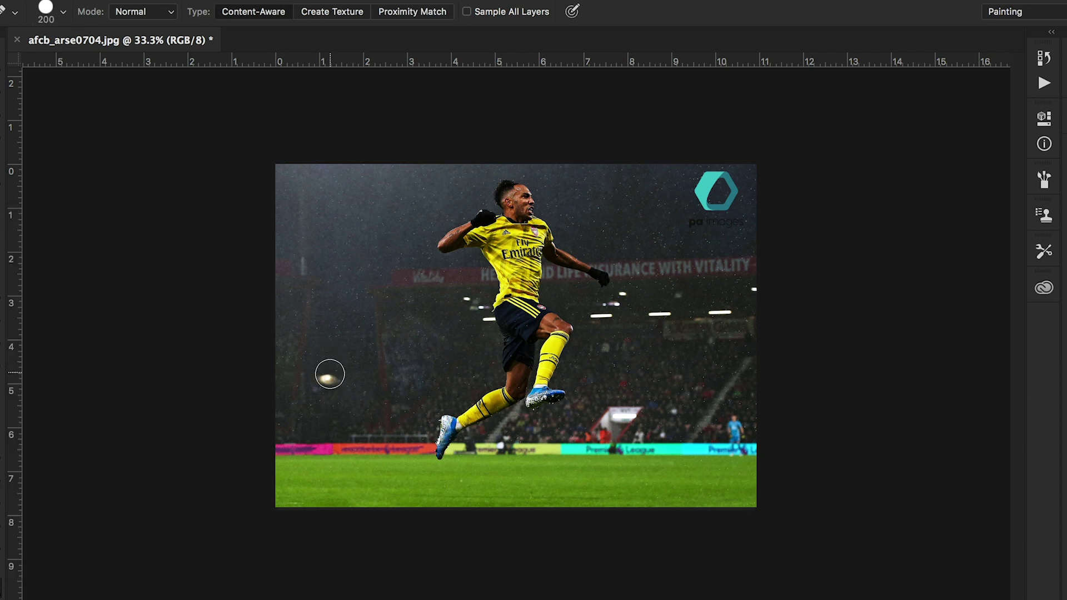
click(325, 380)
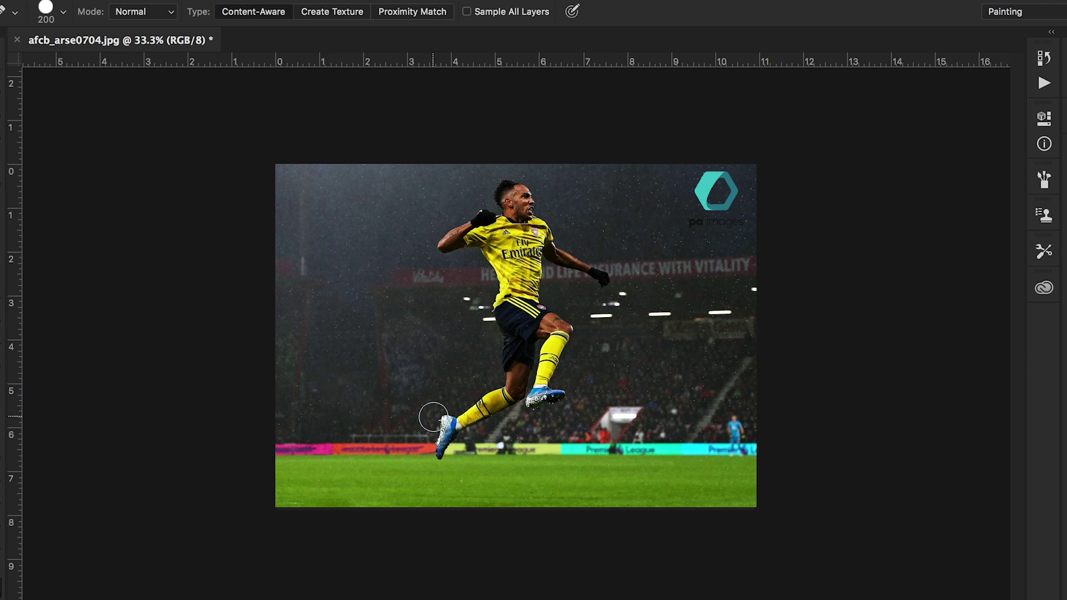
Reduce the healing brush size, then lasso the distant player in blue and apply a Content-Aware fill
key(bracketleft)
key(bracketleft)
key(bracketleft)
key(bracketleft)
key(bracketleft)
key(bracketleft)
key(l)
mouse_move(724, 427)
mouse_down()
mouse_move(726, 453)
mouse_move(744, 459)
mouse_move(740, 415)
mouse_move(726, 425)
mouse_up()
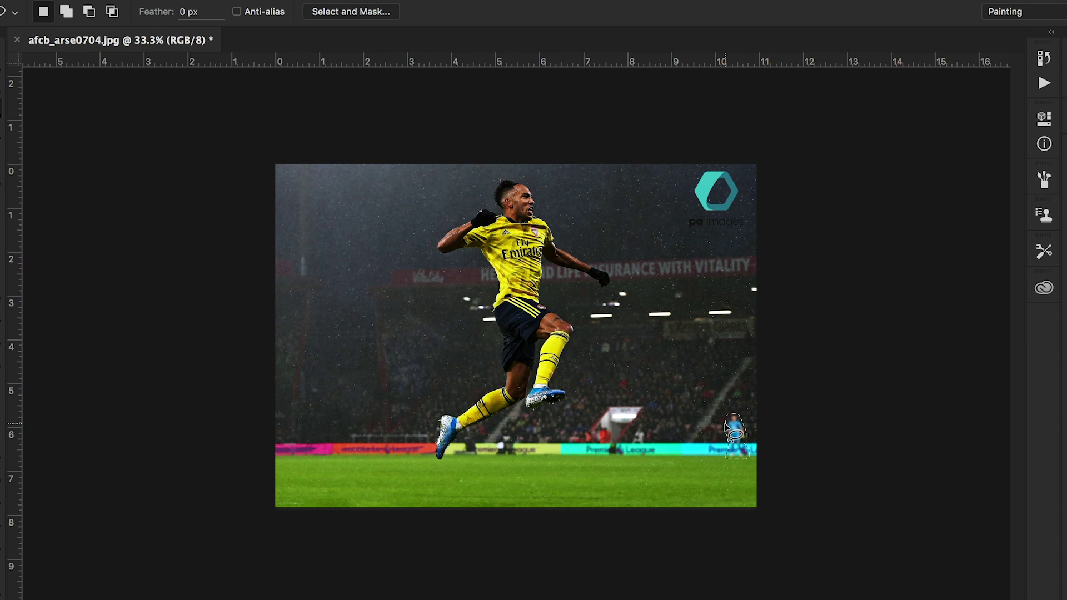
key(shift+BackSpace)
key(Return)
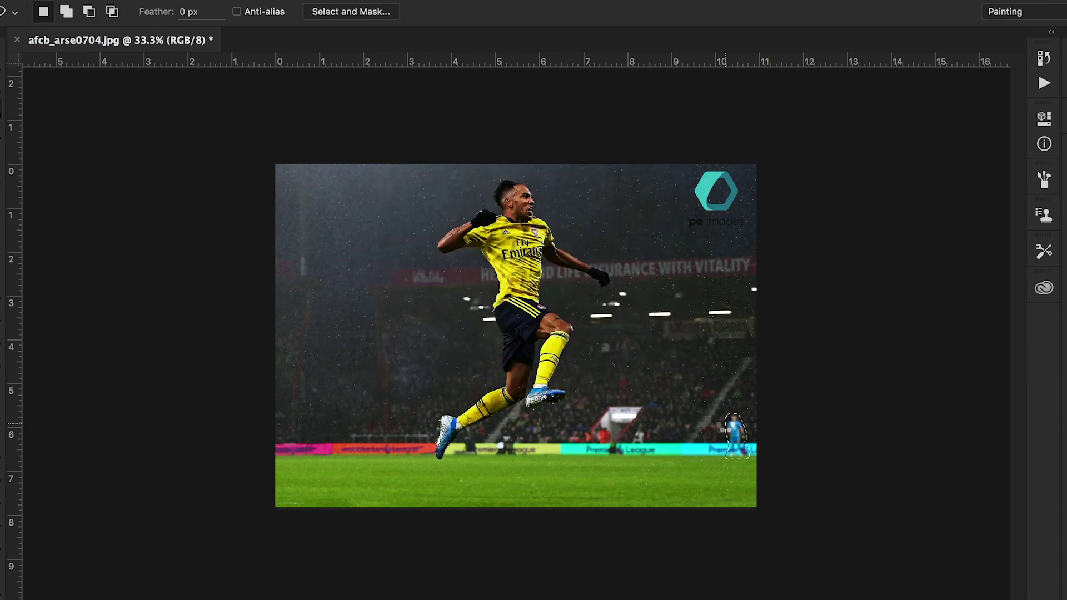